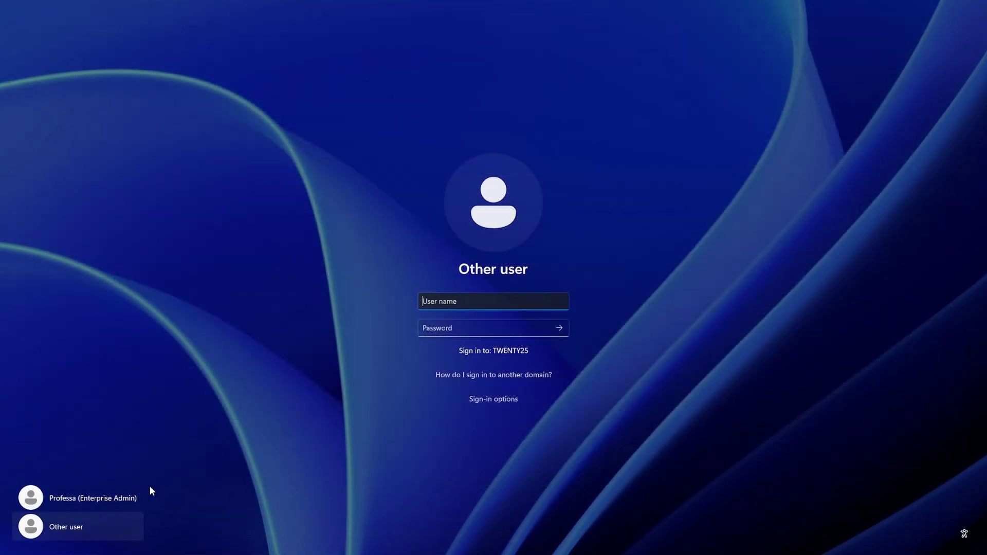
Step: Sign in as administrator and open Windows Defender Firewall with Advanced Security, showing the Public profile
{"action": "left_click", "coordinate": [128, 498]}
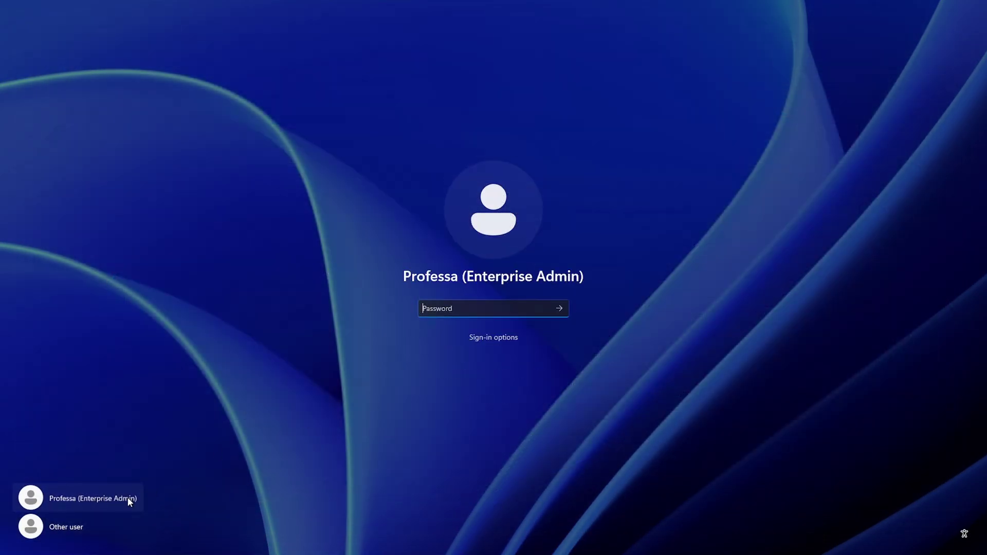
{"action": "type", "text": "********"}
{"action": "key", "text": "Return"}
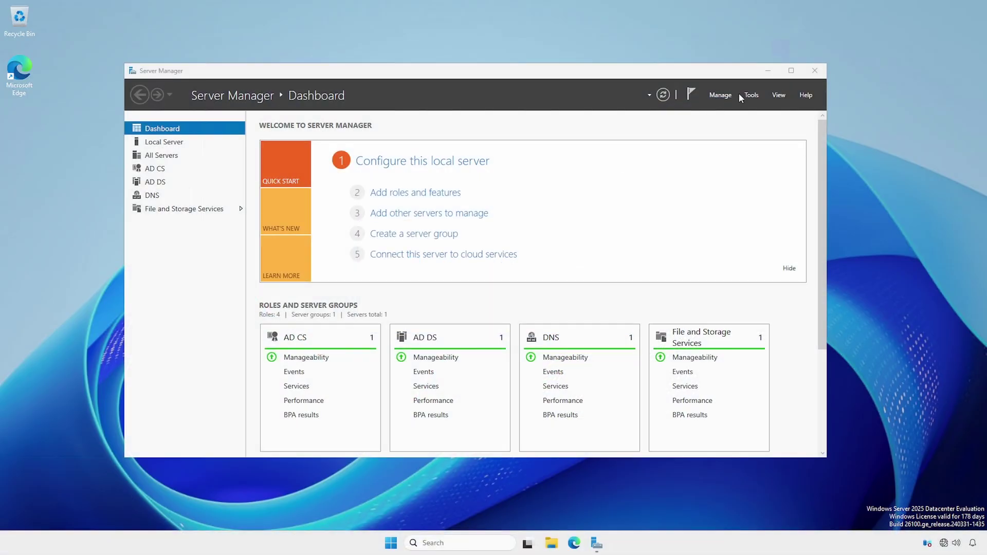
{"action": "left_click", "coordinate": [750, 95]}
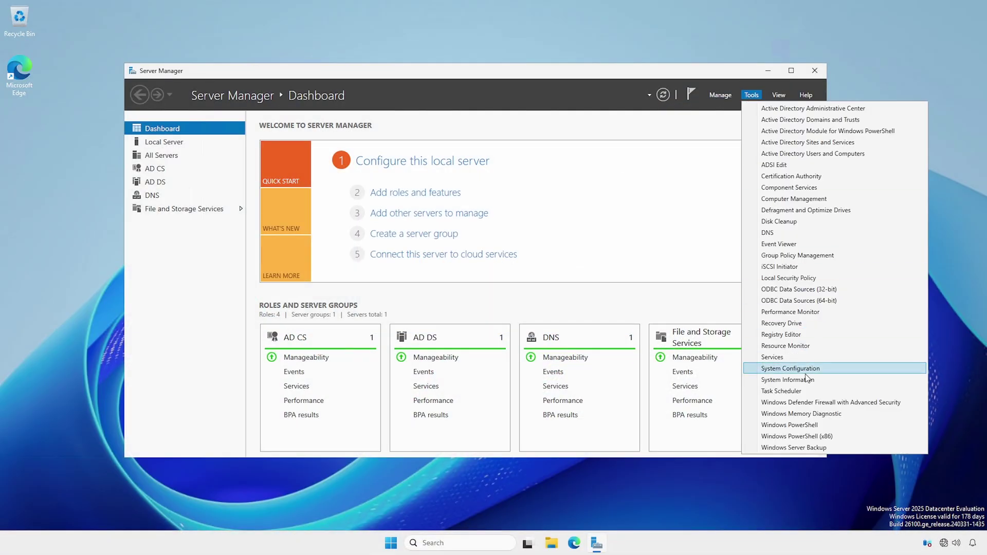
{"action": "left_click", "coordinate": [811, 402]}
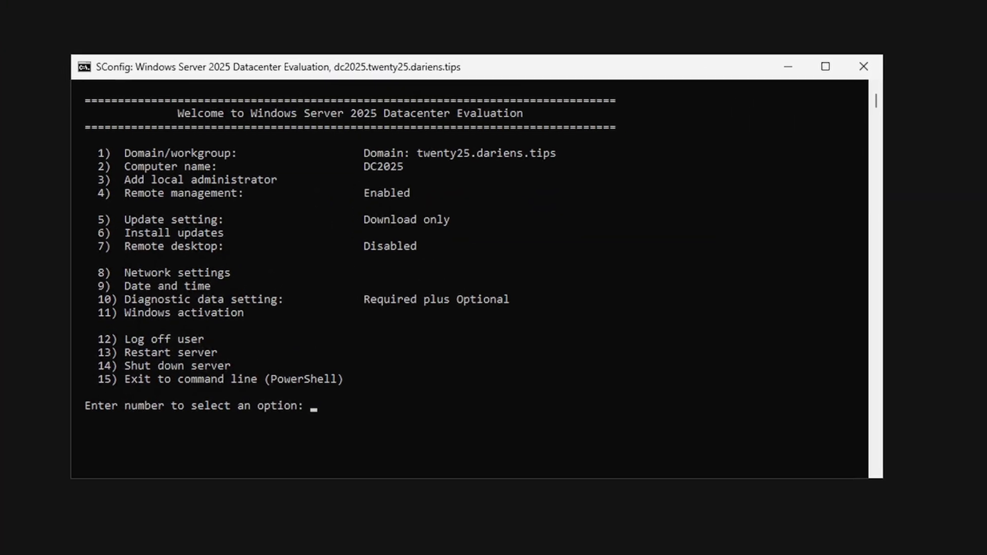
Step: Exit SConfig with option 15 and run Get-NetConnectionProfile, showing Ethernet as Public
{"action": "type", "text": "15"}
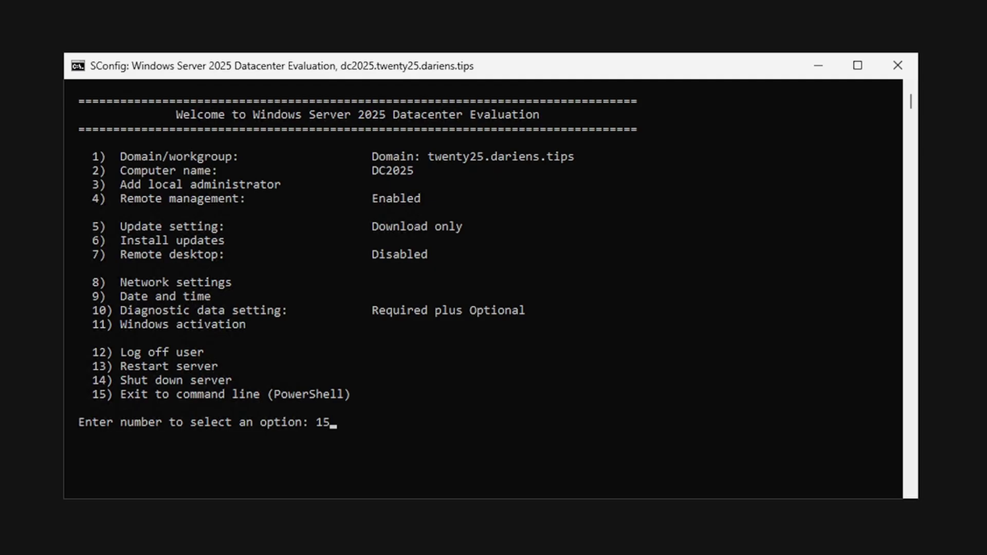
{"action": "key", "text": "Return"}
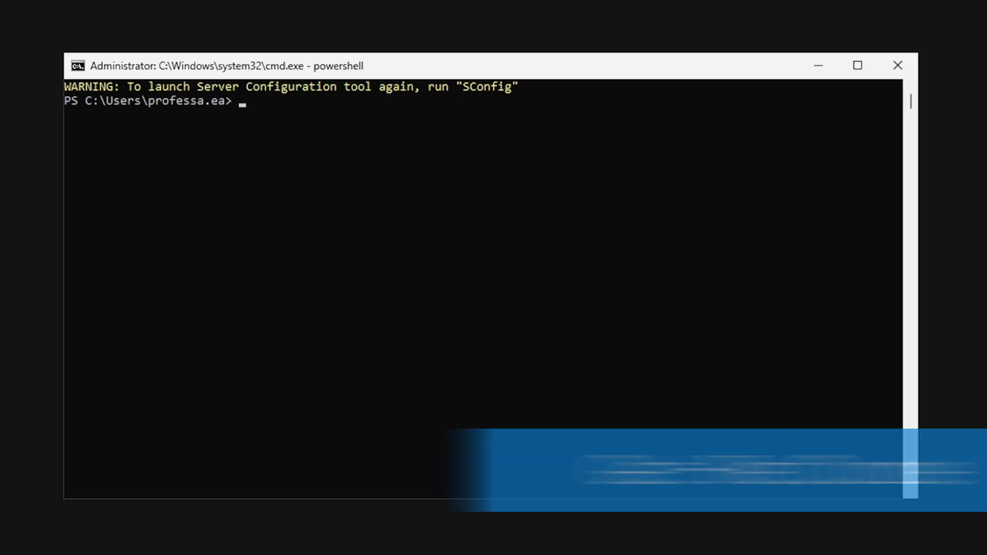
{"action": "type", "text": "Get-NetConnectionProfile"}
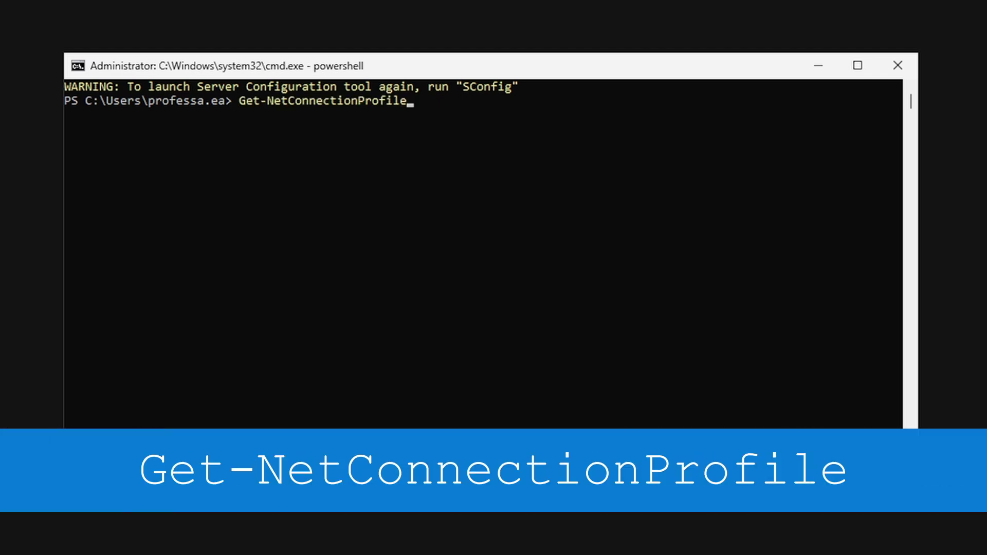
{"action": "key", "text": "Return"}
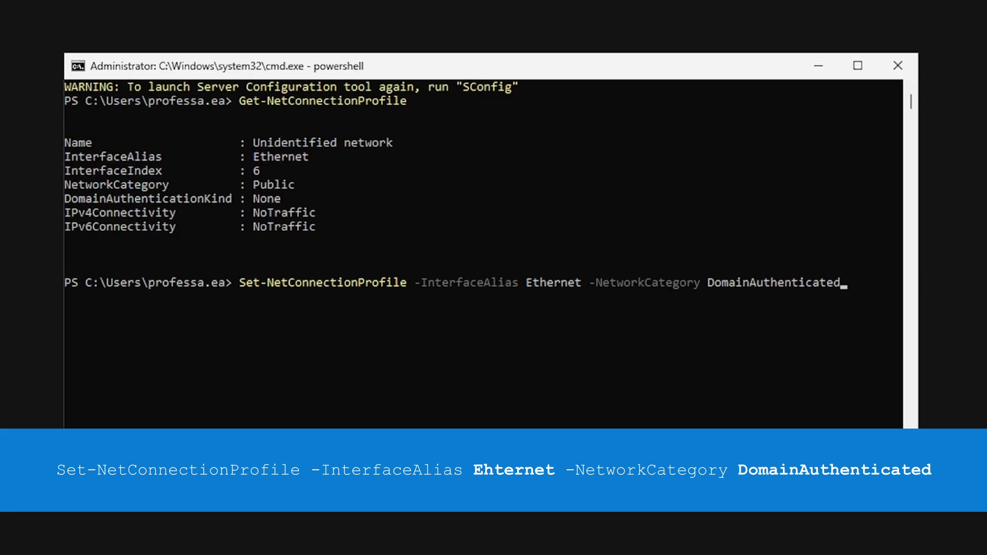
Step: Run Set-NetConnectionProfile to set Ethernet to DomainAuthenticated; the command fails with an error
{"action": "key", "text": "Return"}
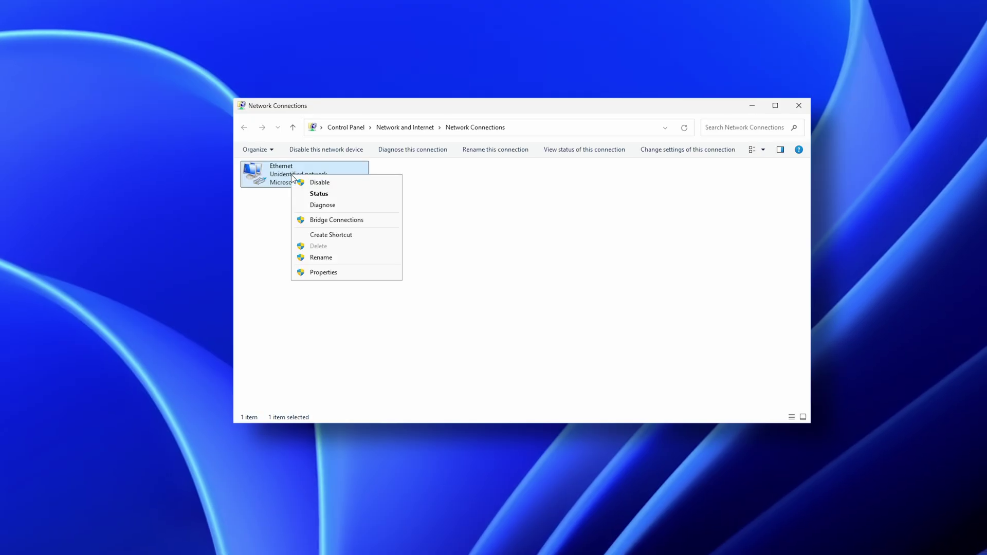
Step: Disable the Ethernet adapter in Network Connections, then enable it again
{"action": "left_click", "coordinate": [319, 183]}
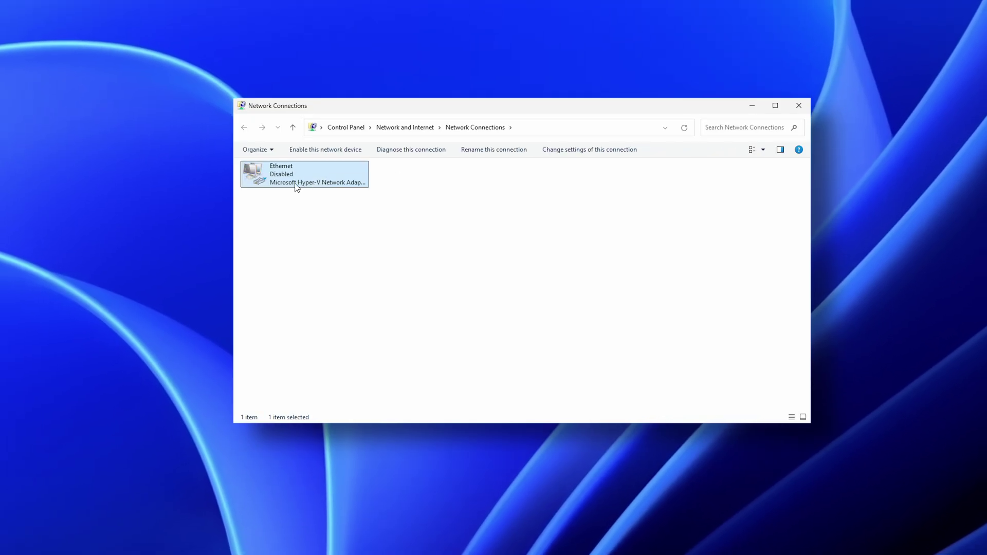
{"action": "right_click", "coordinate": [293, 180]}
{"action": "left_click", "coordinate": [313, 185]}
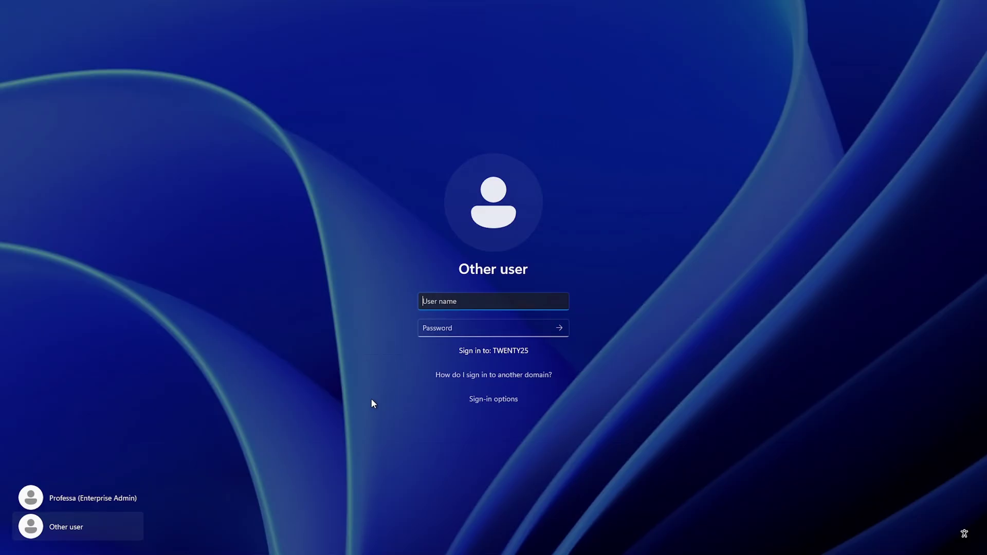
Step: Sign in as administrator and launch Terminal (Admin) from the Win+X menu
{"action": "left_click", "coordinate": [129, 501]}
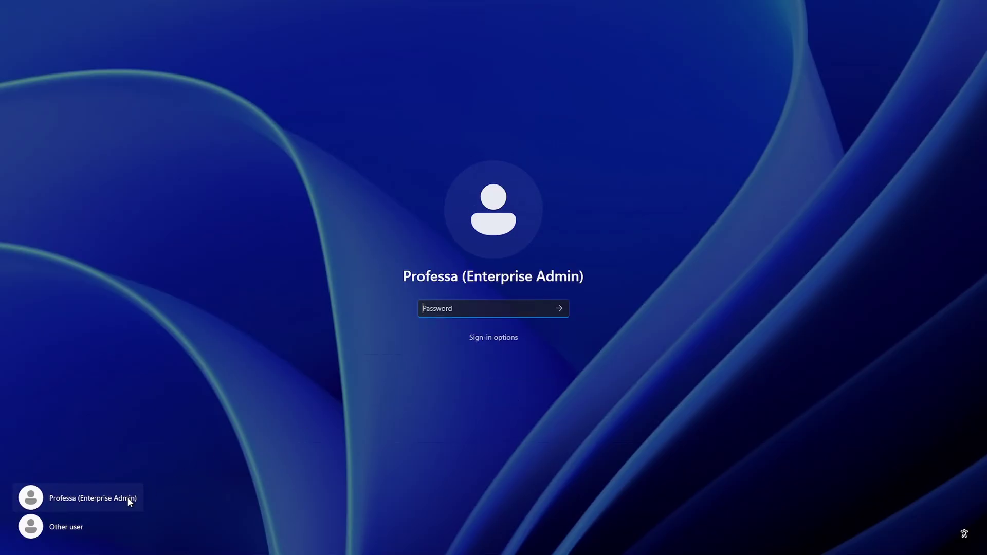
{"action": "type", "text": "*********"}
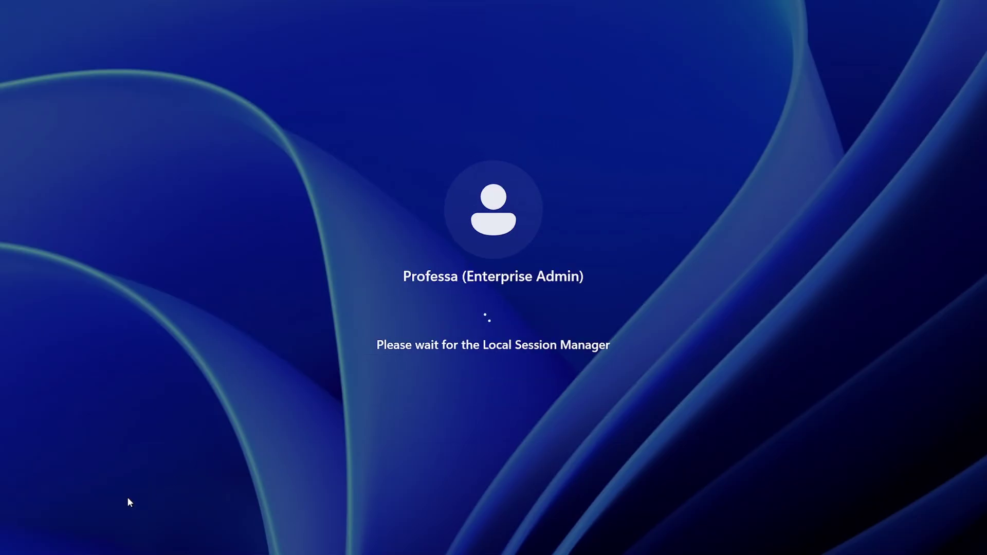
{"action": "key", "text": "Return"}
{"action": "right_click", "coordinate": [380, 543]}
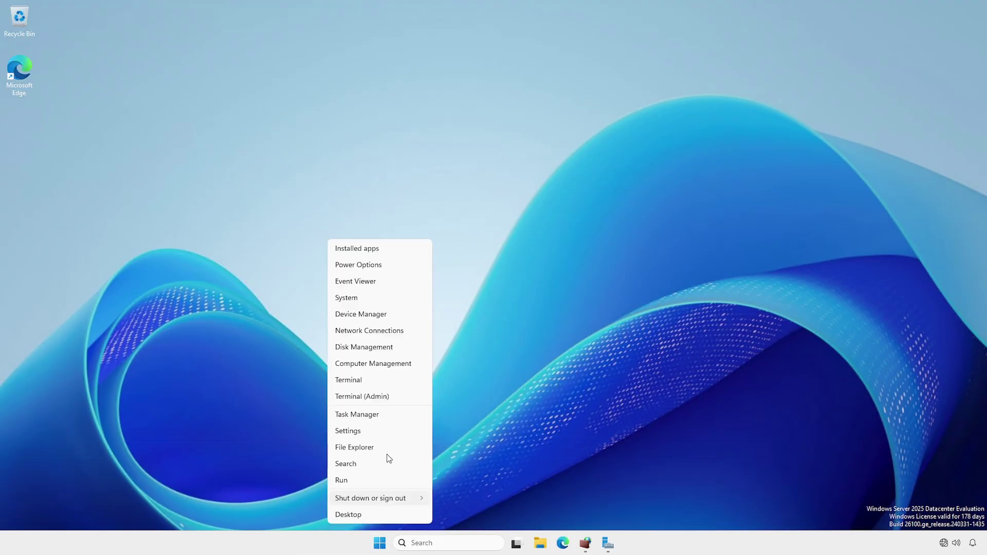
{"action": "left_click", "coordinate": [382, 396]}
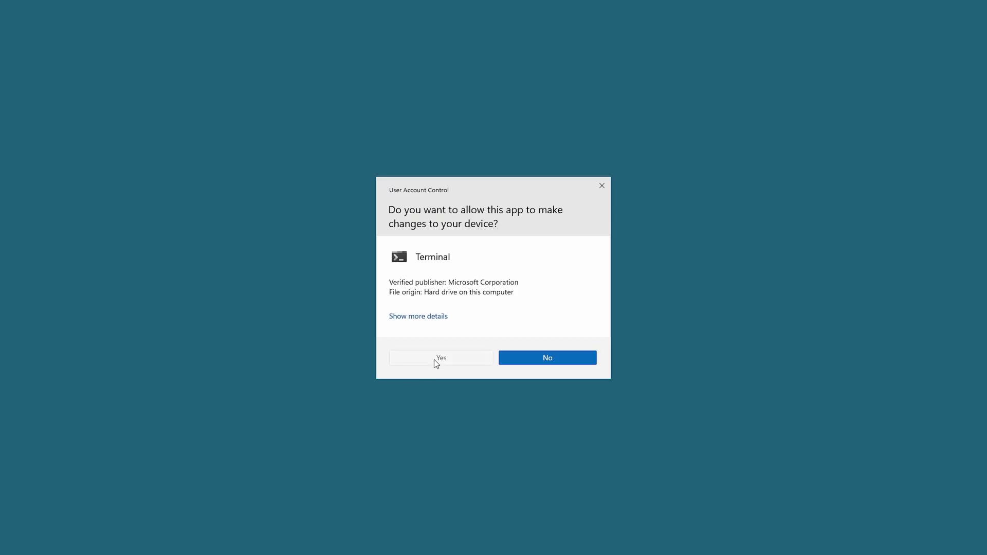
{"action": "left_click", "coordinate": [434, 359]}
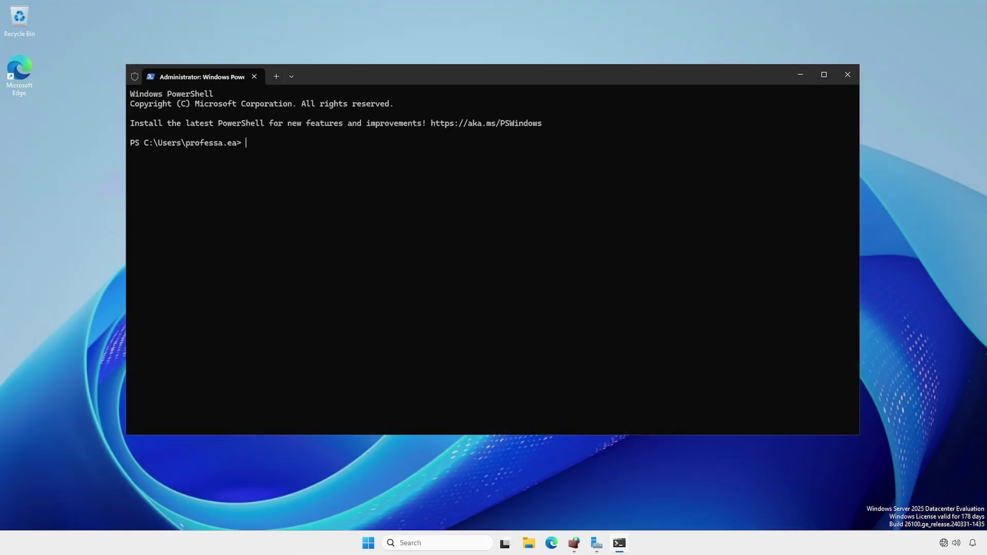
Step: List adapters with Get-NetAdapter, then cycle Ethernet using Disable-NetAdapter and Enable-NetAdapter
{"action": "type", "text": "Get-NetAdapter"}
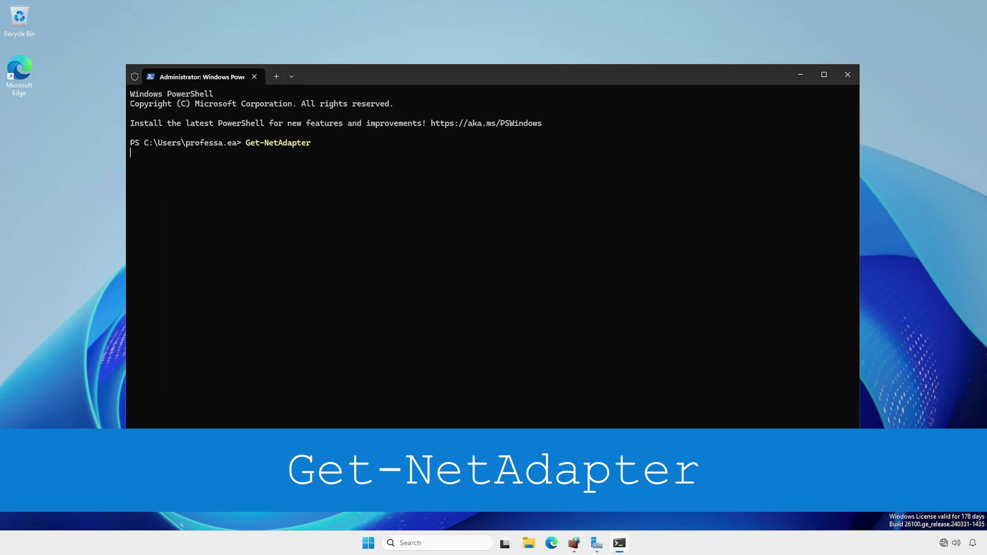
{"action": "key", "text": "Return"}
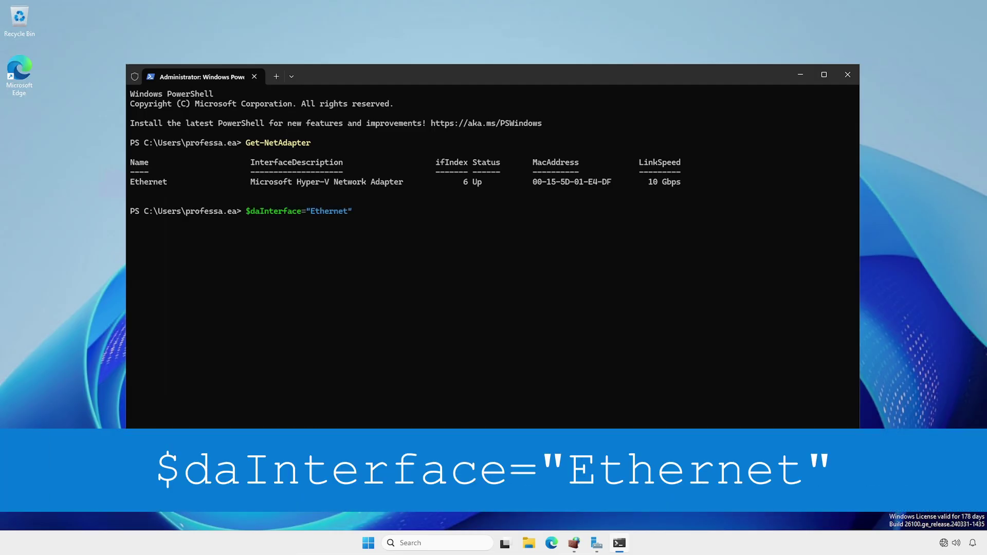
{"action": "key", "text": "Return"}
{"action": "type", "text": "Disable-NetAdapter -Confirm:$false -ifAlias $daInterface"}
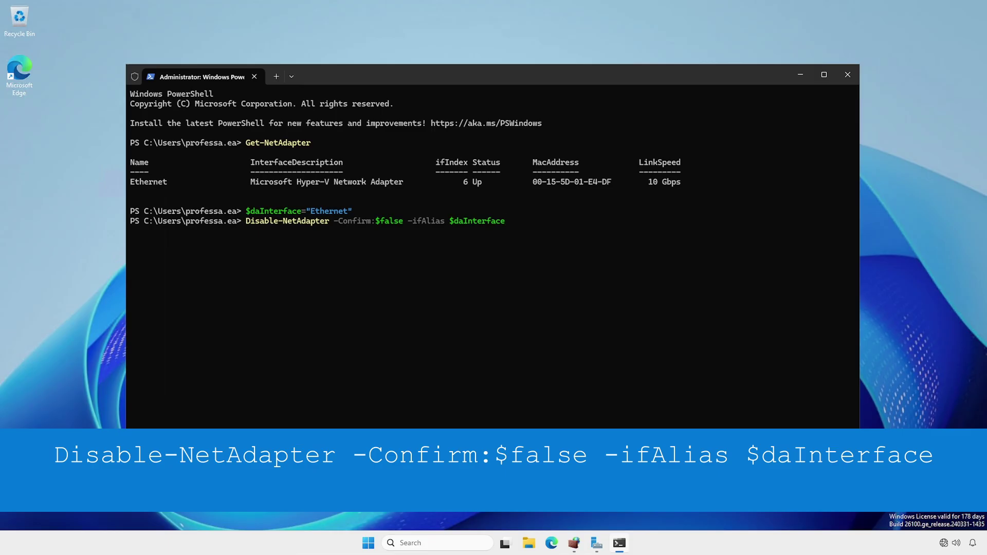
{"action": "type", "text": ";Enable-NetAdapter -ifAlias $daInterface"}
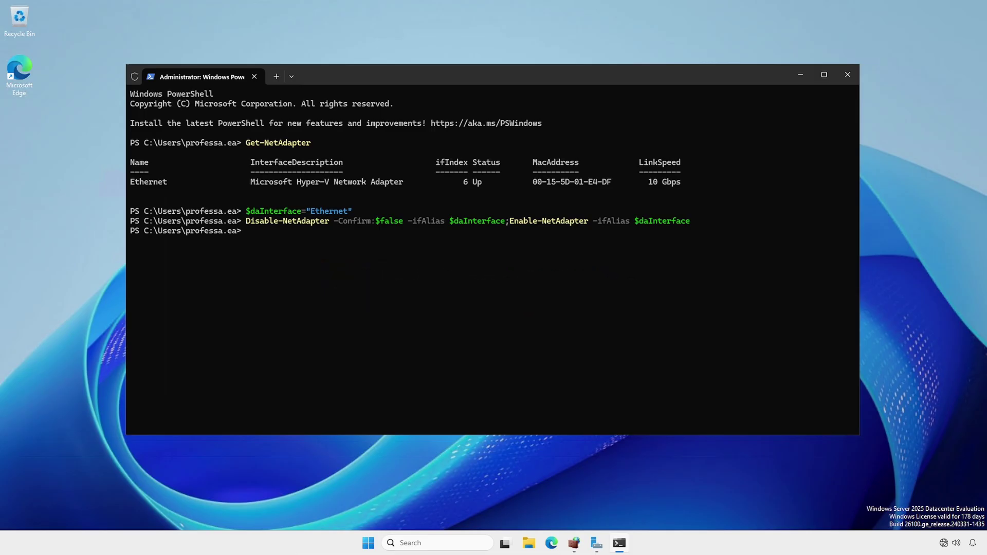
Step: Run Get-NetConnectionProfile, confirming NetworkCategory is now DomainAuthenticated
{"action": "type", "text": "get-netcon"}
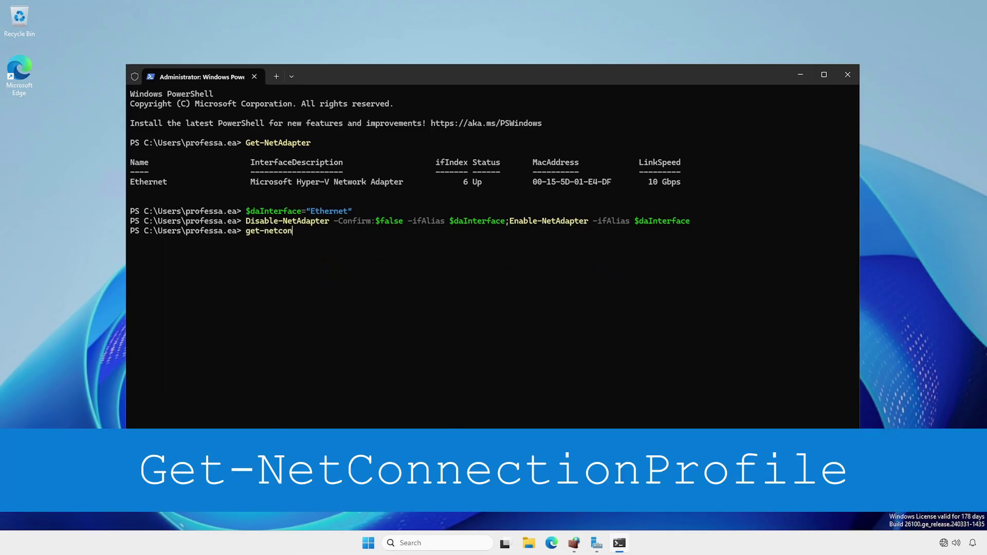
{"action": "key", "text": "Tab"}
{"action": "key", "text": "Return"}
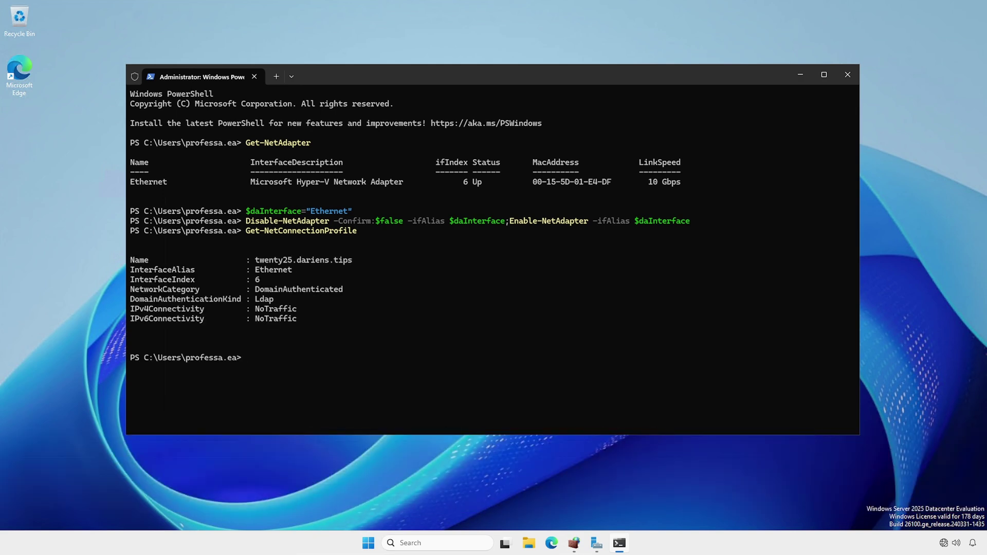
Step: Minimise Terminal, restore the firewall console showing the Domain profile, and re-enable Ethernet
{"action": "left_click", "coordinate": [619, 543]}
{"action": "left_click", "coordinate": [574, 543]}
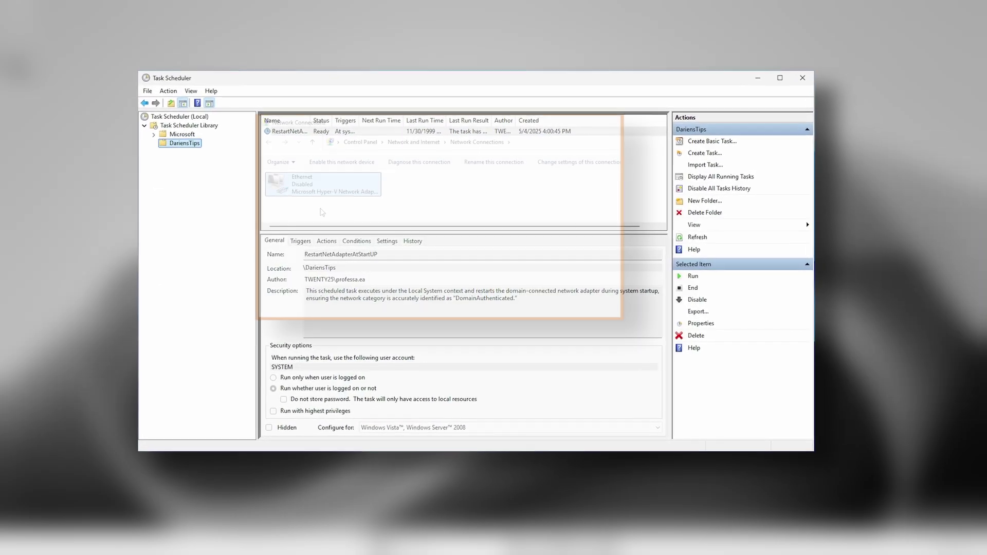
{"action": "right_click", "coordinate": [275, 184]}
{"action": "left_click", "coordinate": [281, 193]}
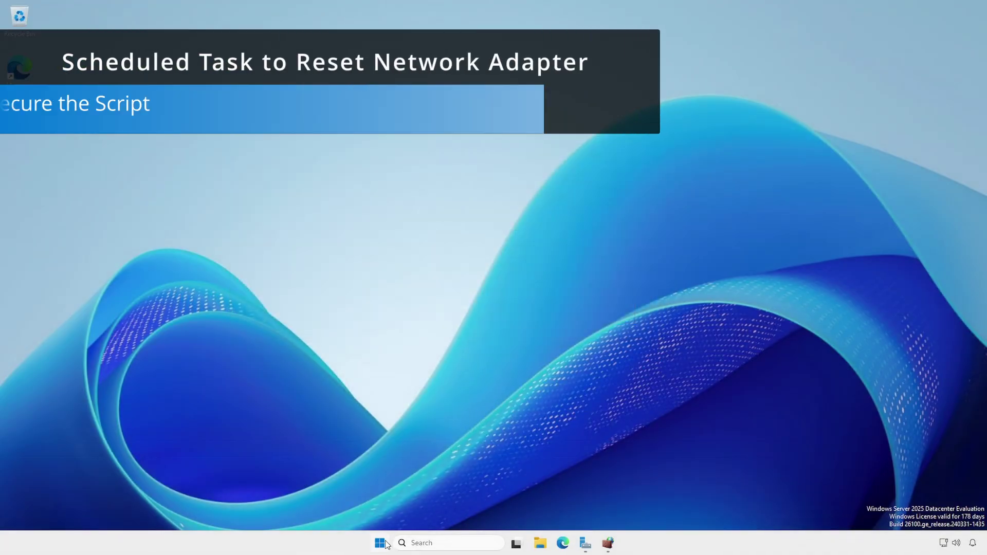
Step: Launch PowerShell ISE as administrator and paste in the adapter-restart script
{"action": "left_click", "coordinate": [385, 544]}
{"action": "type", "text": "ise"}
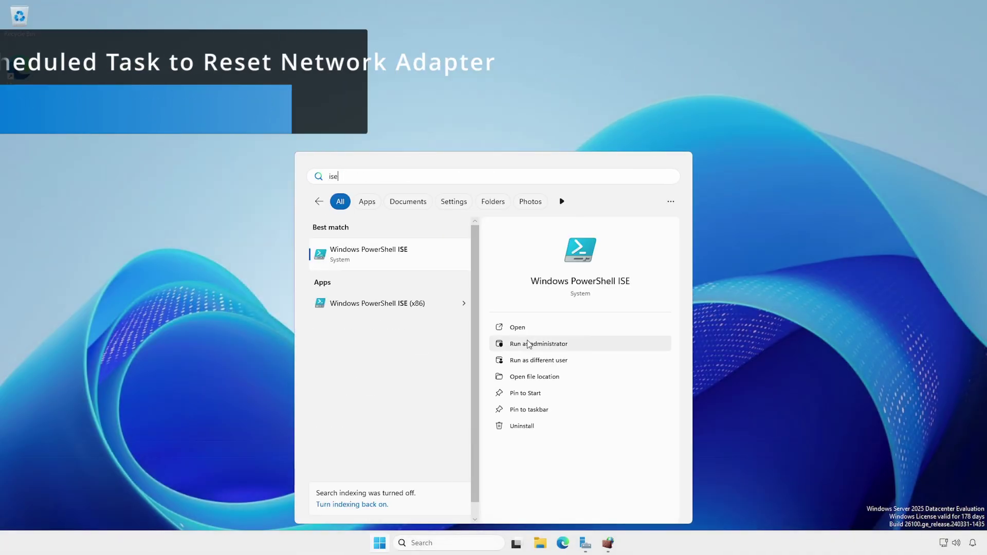
{"action": "left_click", "coordinate": [528, 344]}
{"action": "left_click", "coordinate": [461, 352]}
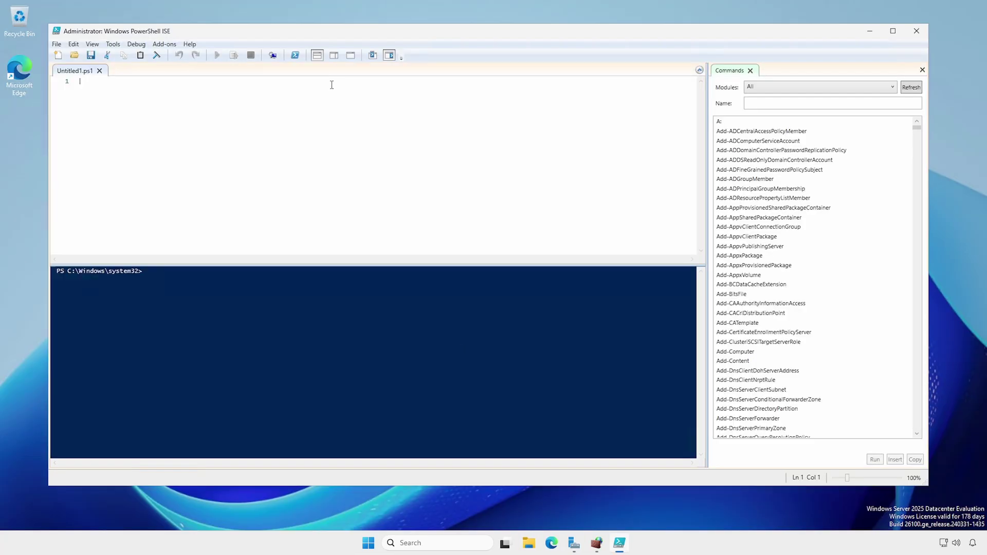
{"action": "type", "text": "$daInterface=\"Ethernet\" $desiredProfie=\"DomainAuthenticated\" if (((Get-NetConnectionProfile).NetworkCategory) -ne $desiredProfie) {     Disable-NetAdapter -Confirm:$false -ifAlias $daInterface ; Enable-NetAdapter -ifAlias $daInterface     }"}
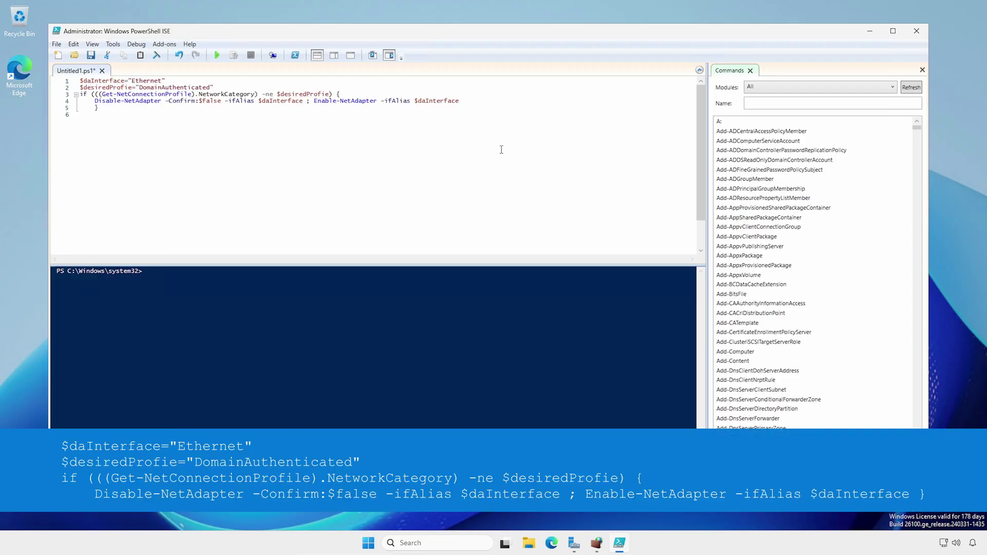
Step: Save the script as restartnetworkadapter.ps1 in new C:\ProgramData\Scripts\TaskScheduler folders and Authenticode-sign it
{"action": "left_click", "coordinate": [92, 56]}
{"action": "type", "text": "\\programdata"}
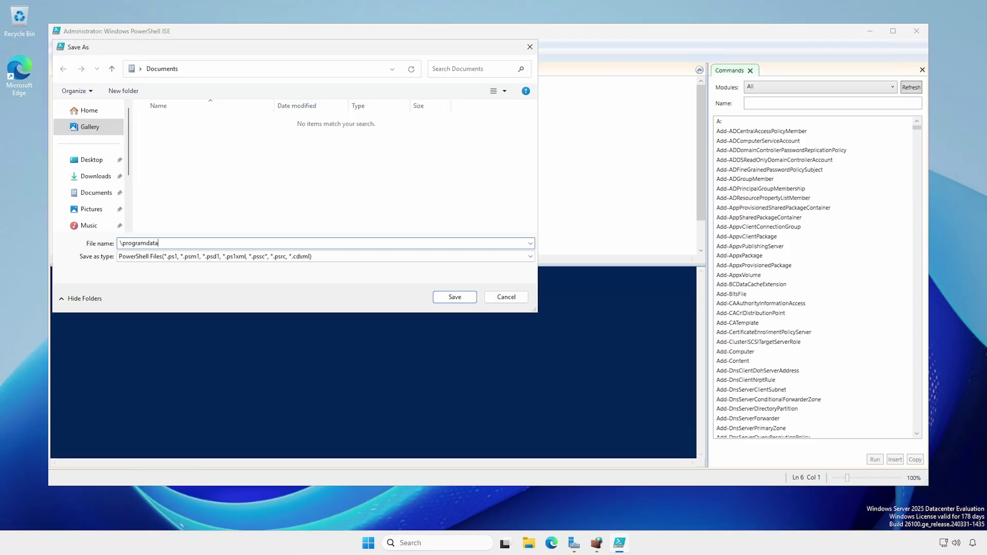
{"action": "key", "text": "Return"}
{"action": "left_click", "coordinate": [124, 90]}
{"action": "type", "text": "Scripts"}
{"action": "key", "text": "Return"}
{"action": "key", "text": "Return"}
{"action": "left_click", "coordinate": [123, 90]}
{"action": "type", "text": "TaskScheduler"}
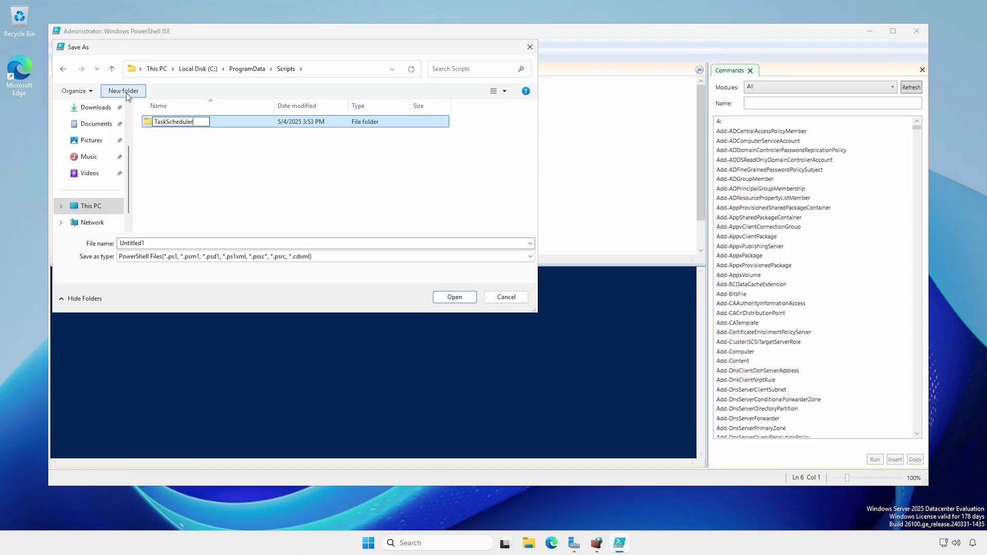
{"action": "key", "text": "Return"}
{"action": "key", "text": "Return"}
{"action": "type", "text": "restartnetworkadapter"}
{"action": "key", "text": "Return"}
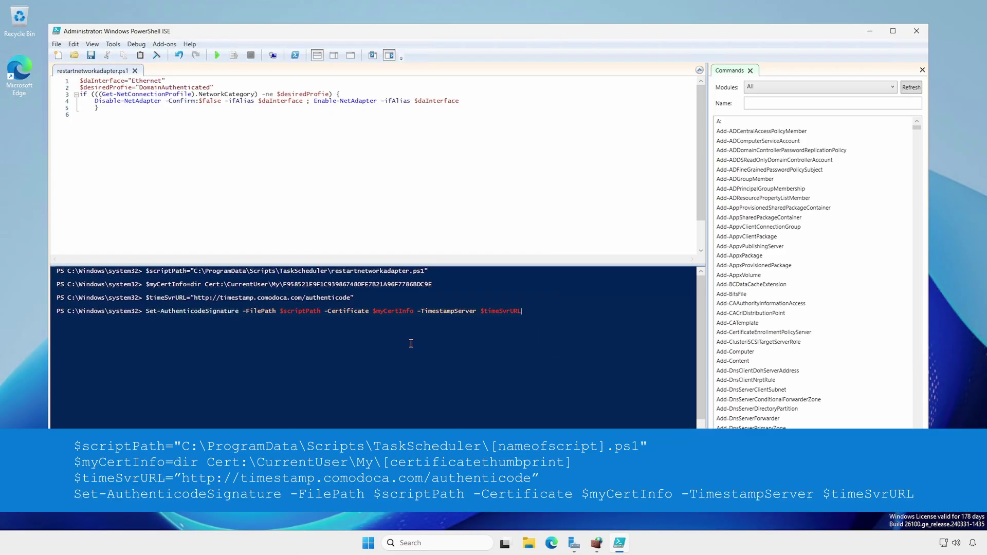
{"action": "key", "text": "Return"}
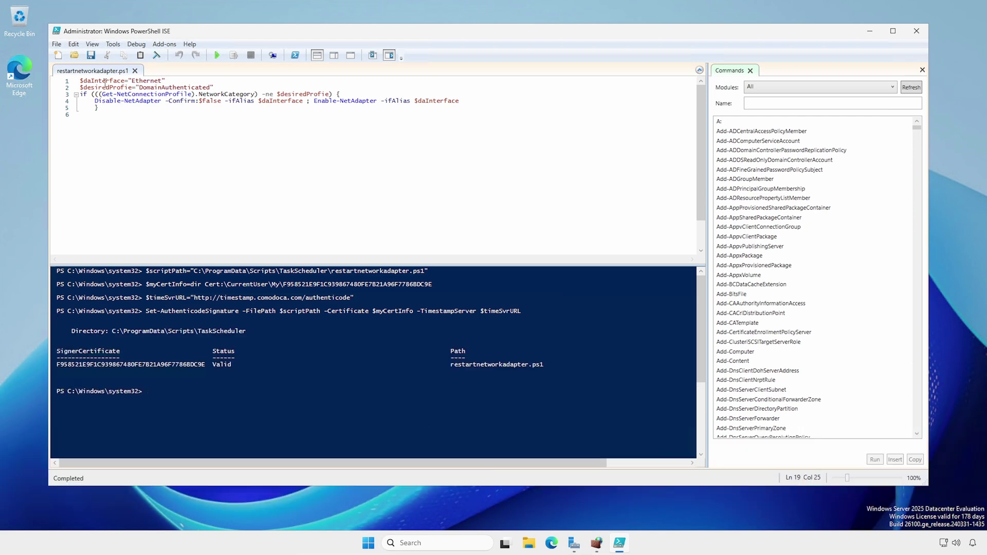
Step: Open restartnetworkadapter.ps1's properties and check its digital signature
{"action": "left_click", "coordinate": [75, 55]}
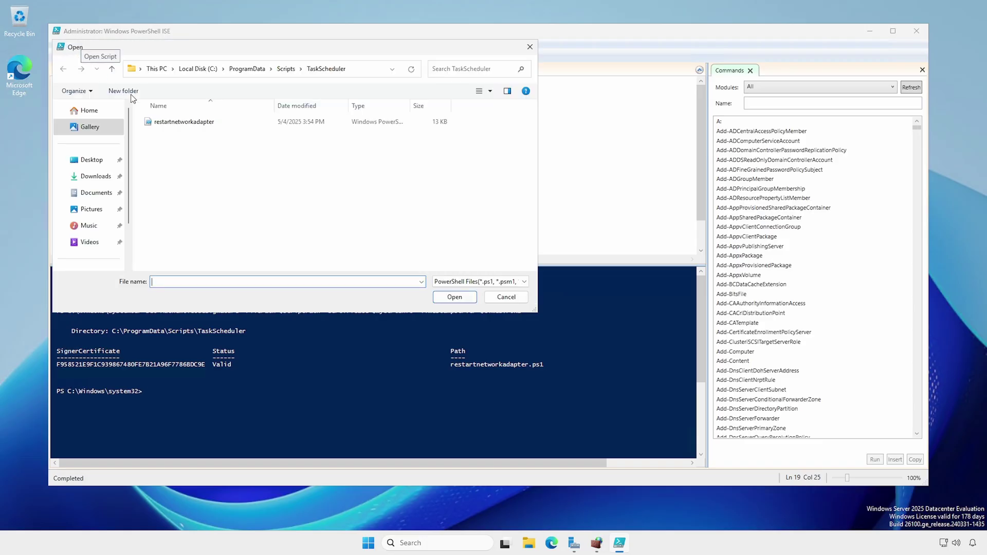
{"action": "left_click", "coordinate": [160, 125]}
{"action": "right_click", "coordinate": [164, 127]}
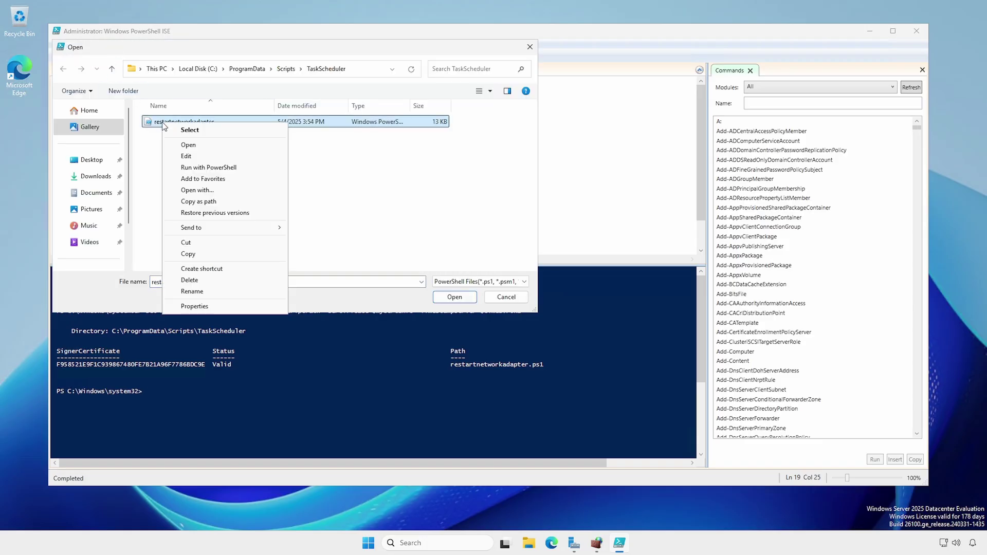
{"action": "left_click", "coordinate": [196, 305]}
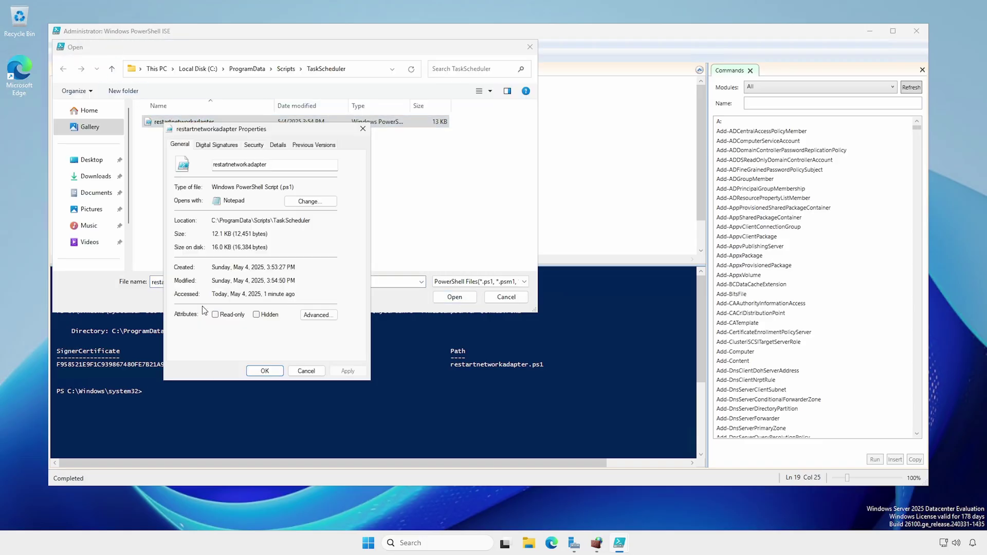
{"action": "left_click", "coordinate": [217, 144]}
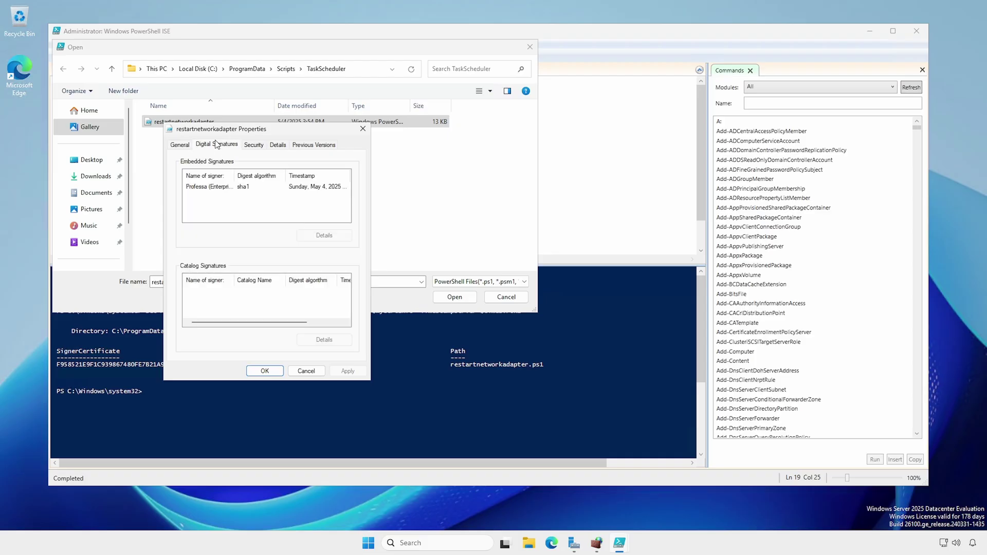
Step: Disable inheritance converting to explicit permissions, remove the Users entry, and apply the changes
{"action": "left_click", "coordinate": [254, 145]}
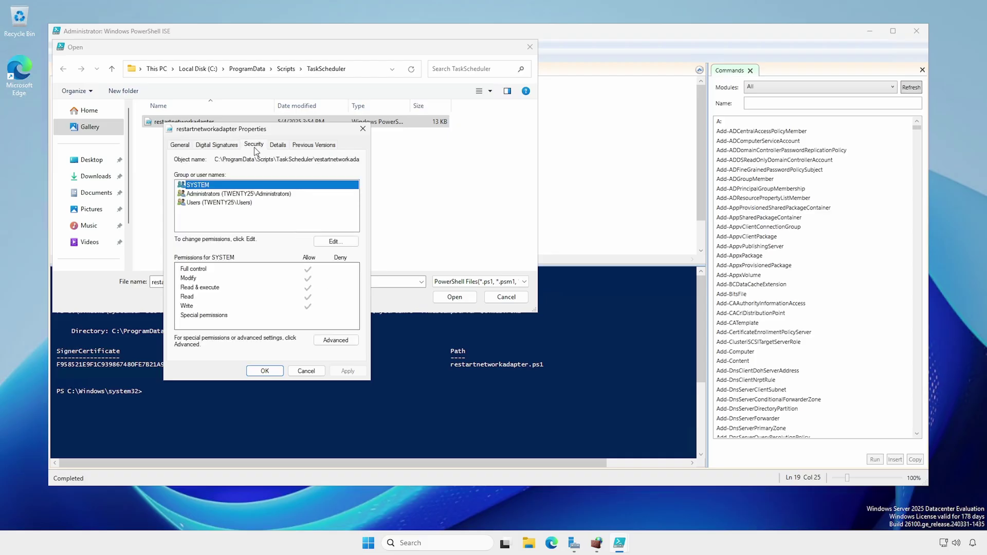
{"action": "left_click", "coordinate": [329, 337]}
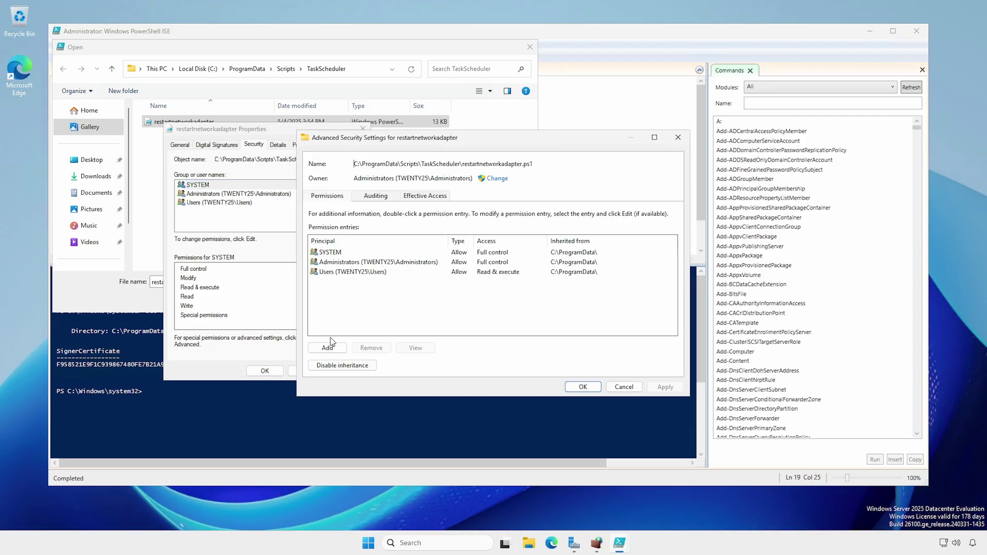
{"action": "left_click", "coordinate": [339, 367]}
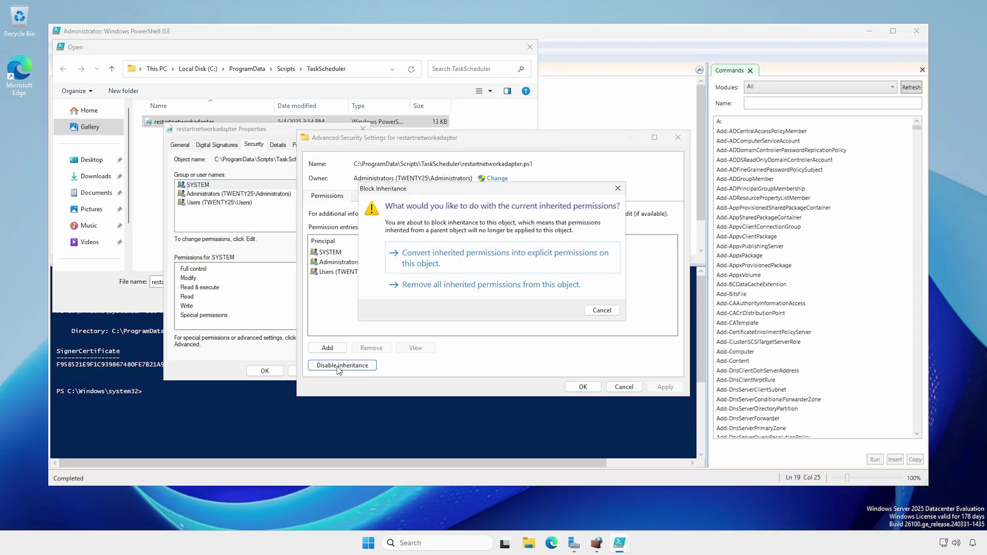
{"action": "left_click", "coordinate": [416, 265]}
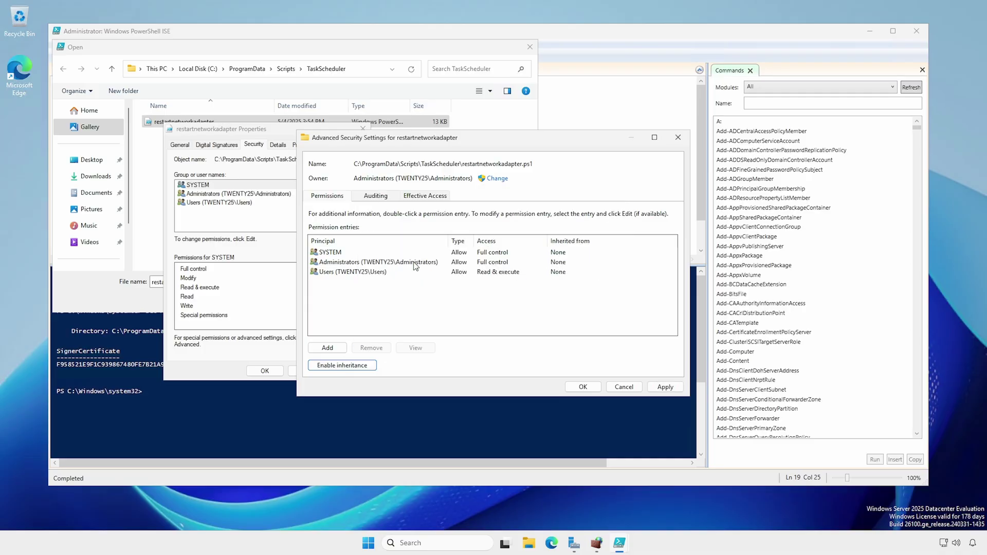
{"action": "left_click", "coordinate": [350, 274]}
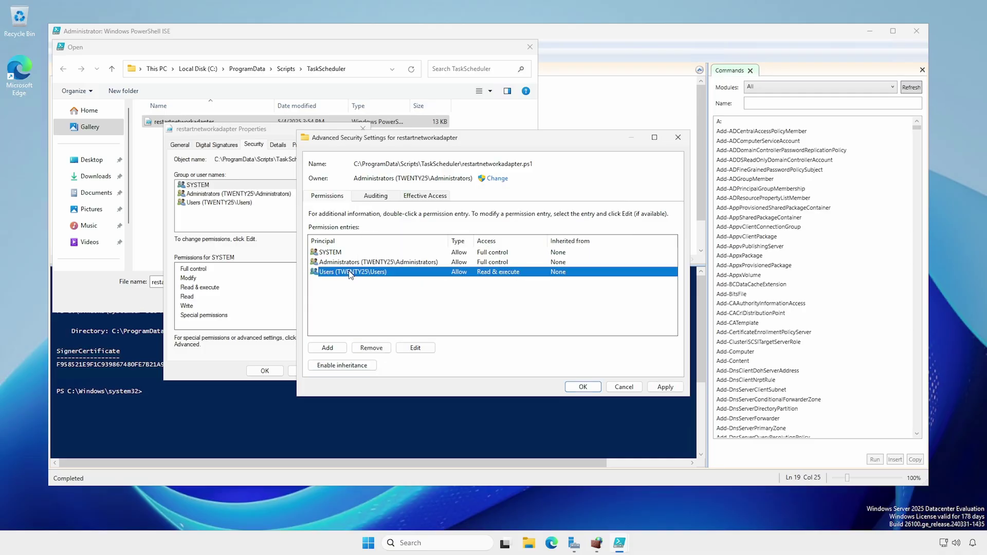
{"action": "left_click", "coordinate": [372, 348]}
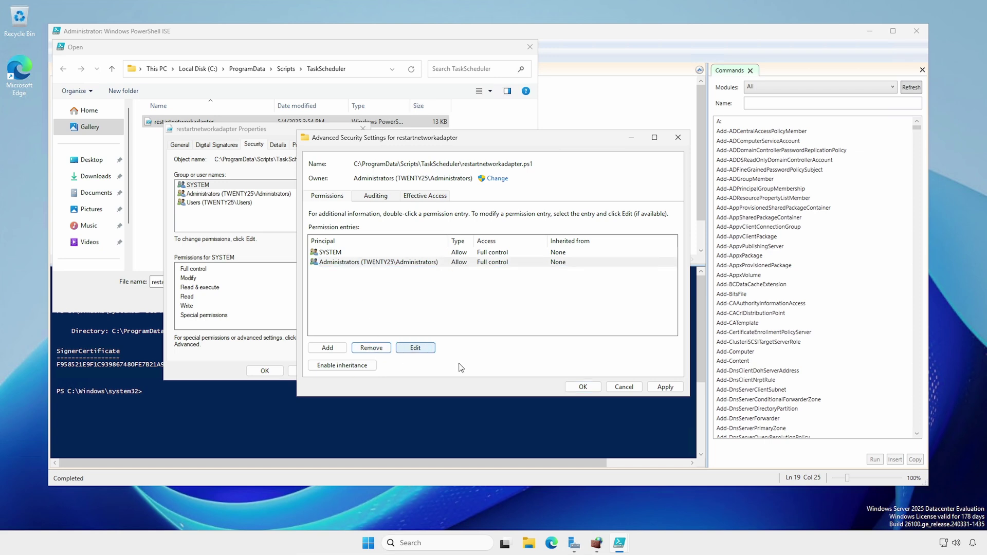
{"action": "left_click", "coordinate": [664, 387]}
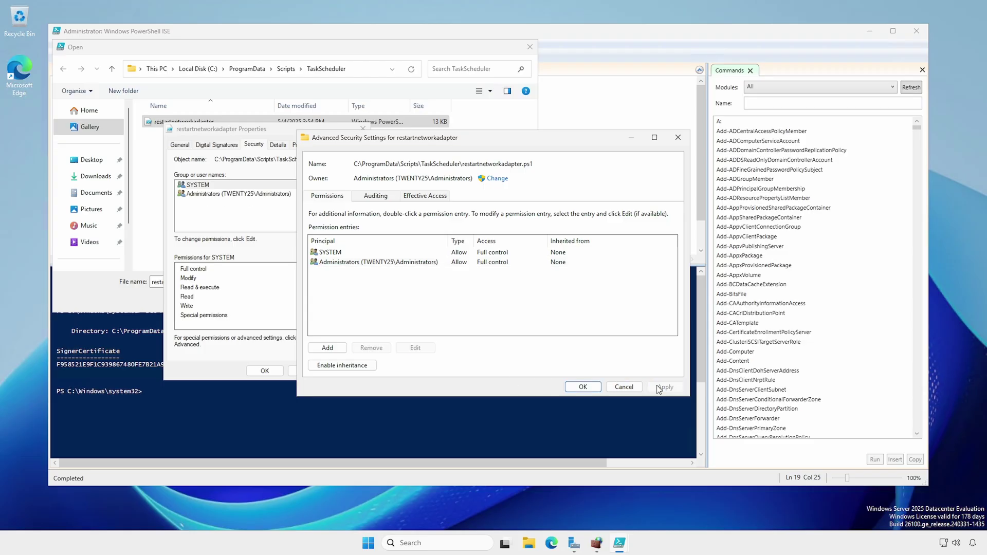
{"action": "left_click", "coordinate": [586, 387]}
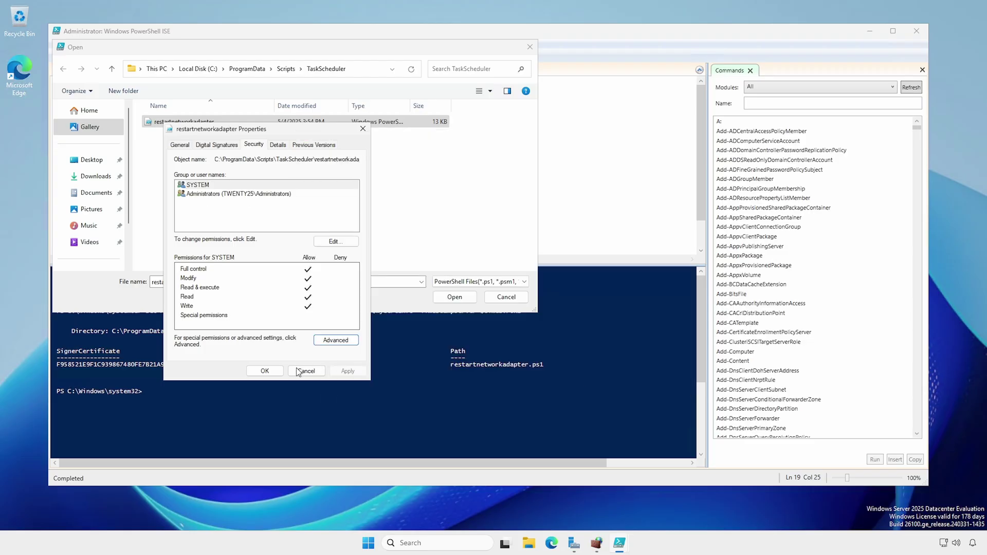
{"action": "left_click", "coordinate": [257, 371]}
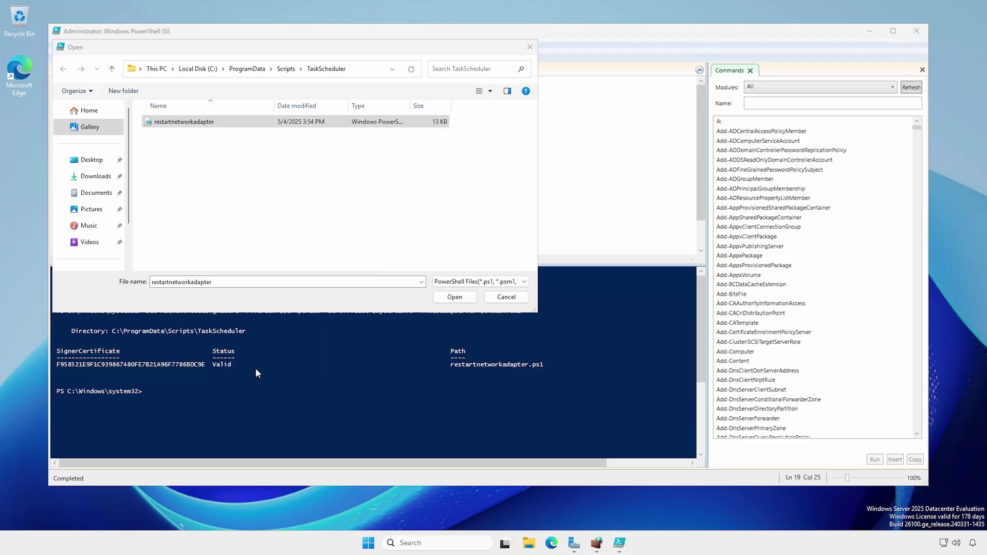
Step: Cancel the Open dialog and close PowerShell ISE
{"action": "left_click", "coordinate": [503, 296]}
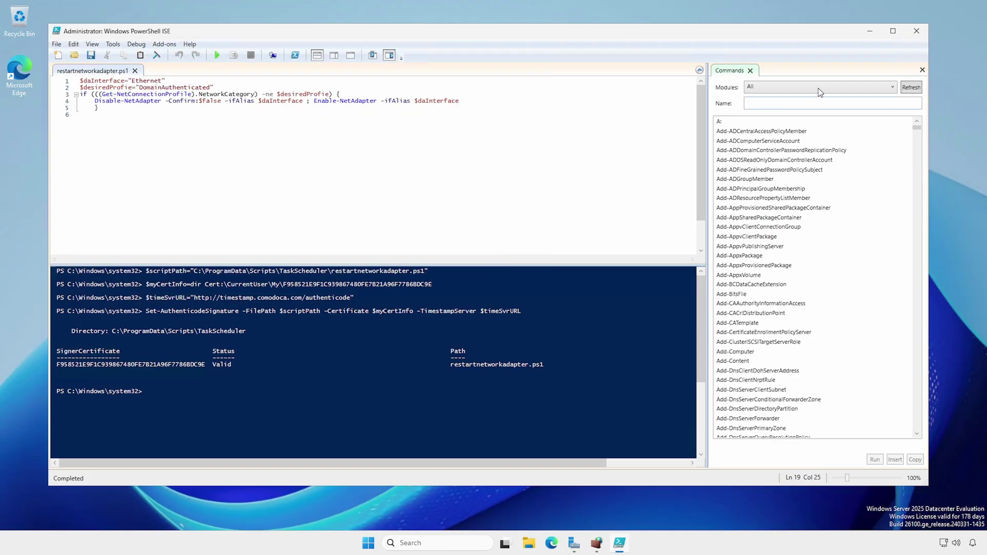
{"action": "left_click", "coordinate": [916, 31]}
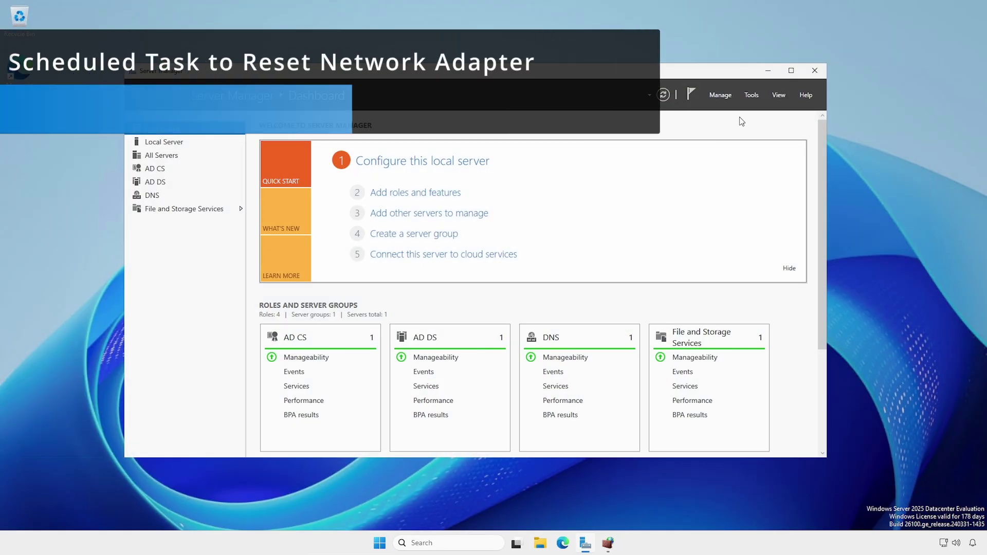
{"action": "left_click", "coordinate": [752, 96]}
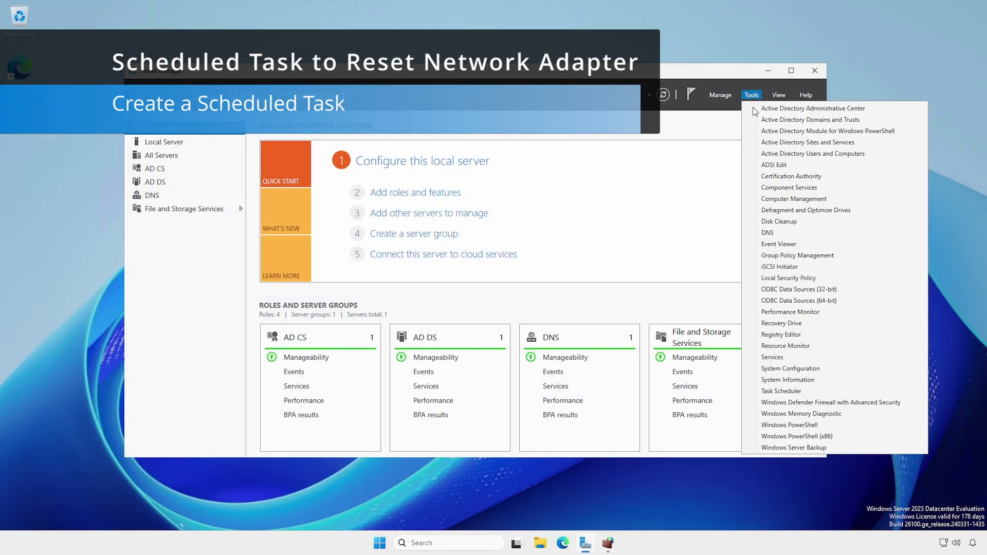
Step: Launch Task Scheduler and create a DariensTips folder in the Task Scheduler Library
{"action": "left_click", "coordinate": [782, 391]}
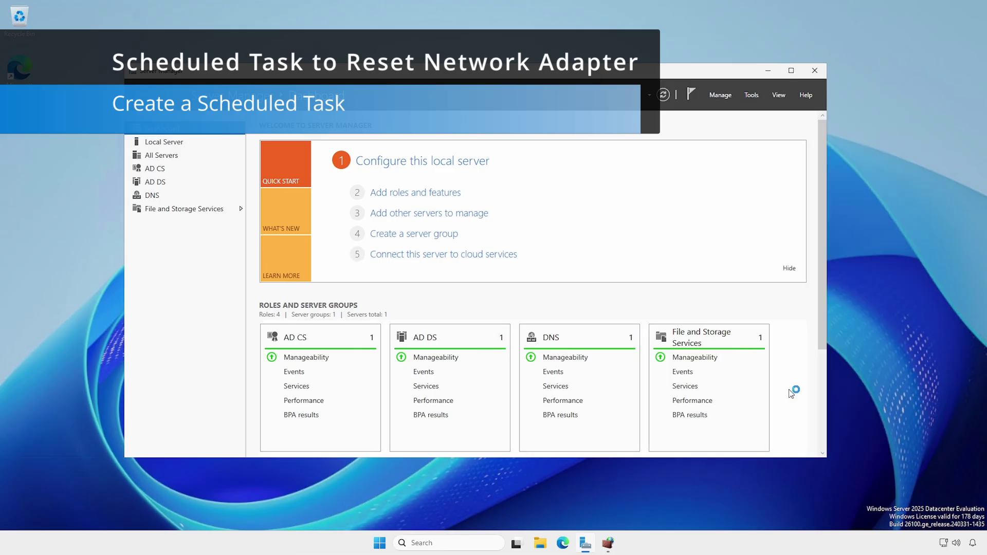
{"action": "right_click", "coordinate": [160, 120]}
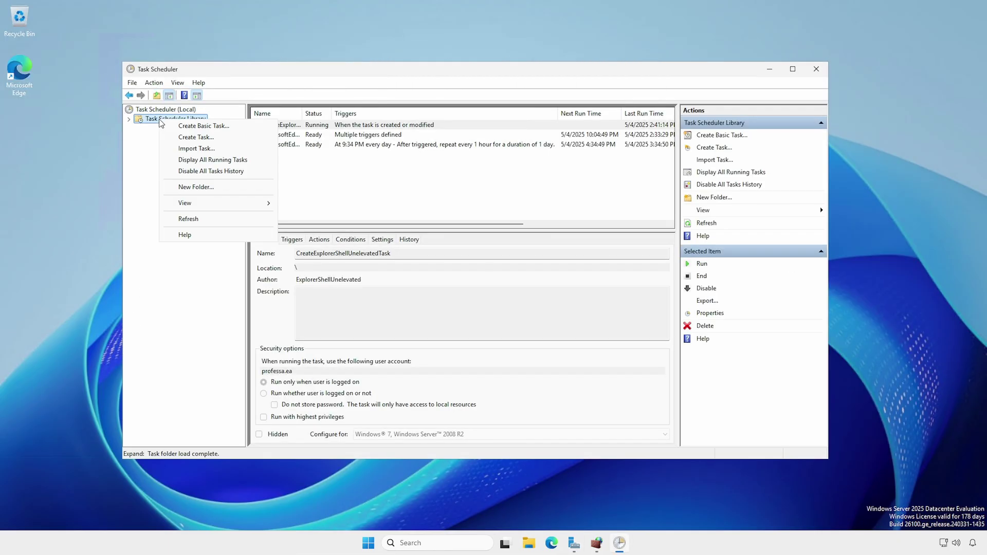
{"action": "left_click", "coordinate": [196, 187]}
{"action": "type", "text": "DariensTips"}
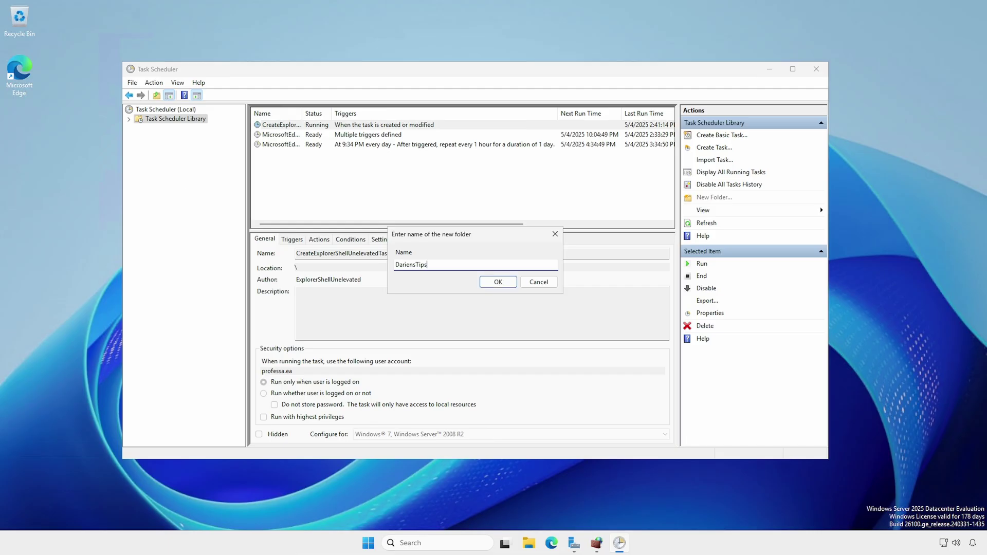
{"action": "key", "text": "Return"}
{"action": "left_click", "coordinate": [129, 120]}
Step: Create task RestartNetAdapterAtStartUP in DariensTips with a pasted description, running as SYSTEM
{"action": "right_click", "coordinate": [173, 139]}
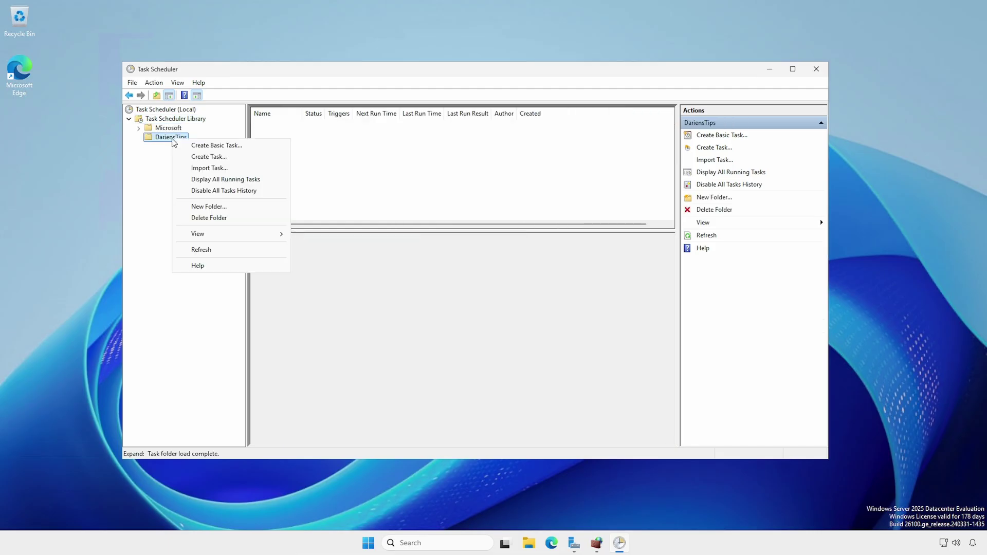
{"action": "left_click", "coordinate": [196, 156]}
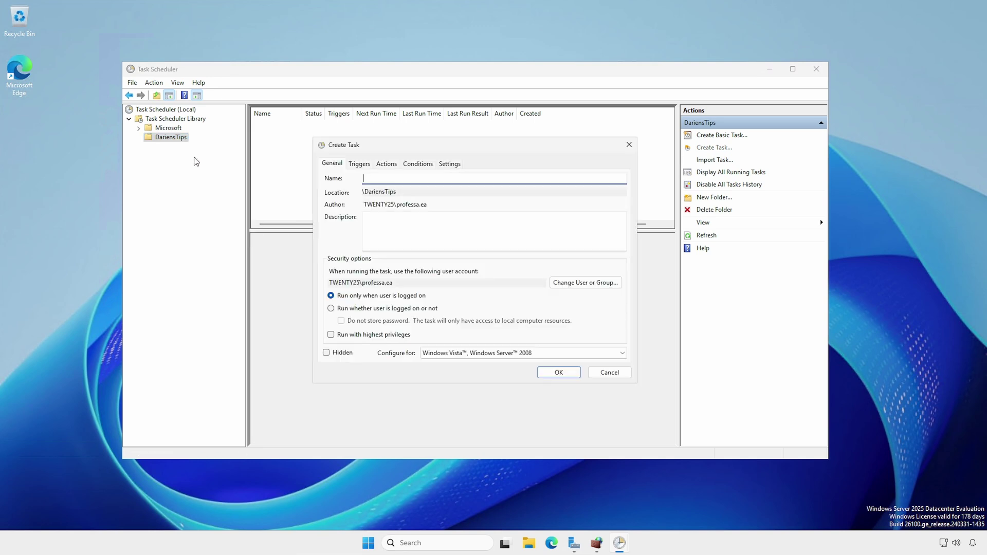
{"action": "type", "text": "RestartNetAdapterAtStartUP"}
{"action": "left_click", "coordinate": [540, 232]}
{"action": "type", "text": "This scheduled task executes under the Local System context and restarts the domain-connected network adapter during system startup, ensuring the network category is accurately identified as \"DomainAuthenticated.\""}
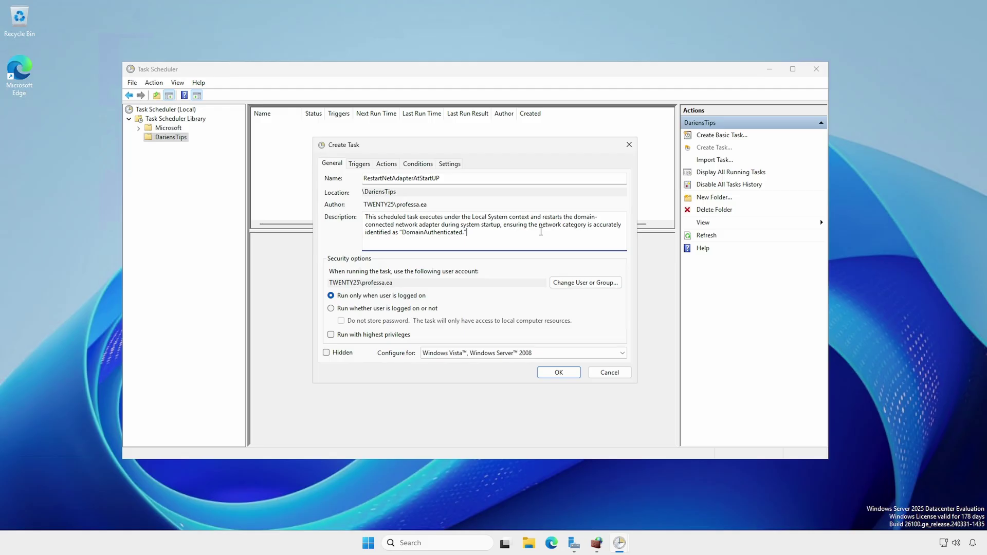
{"action": "left_click", "coordinate": [576, 280]}
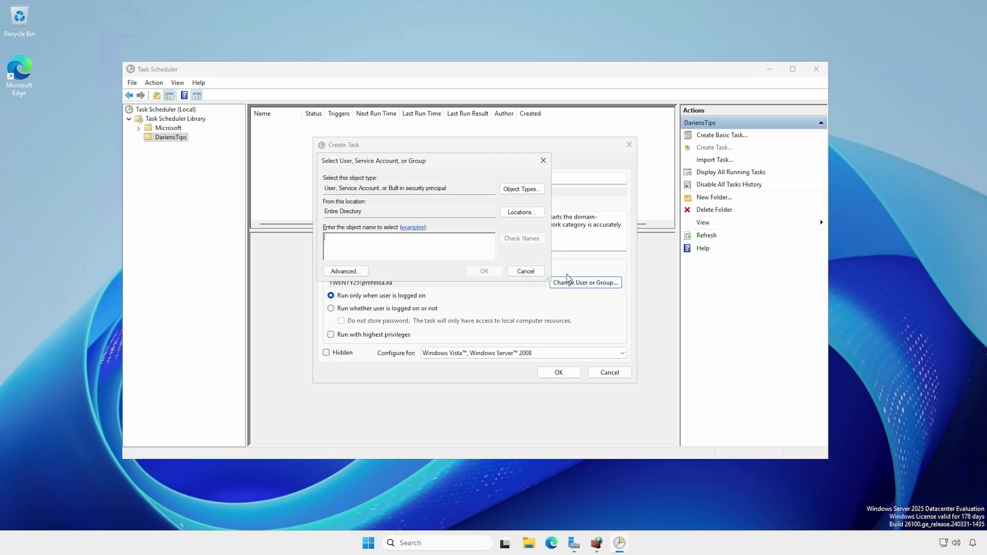
{"action": "type", "text": "system"}
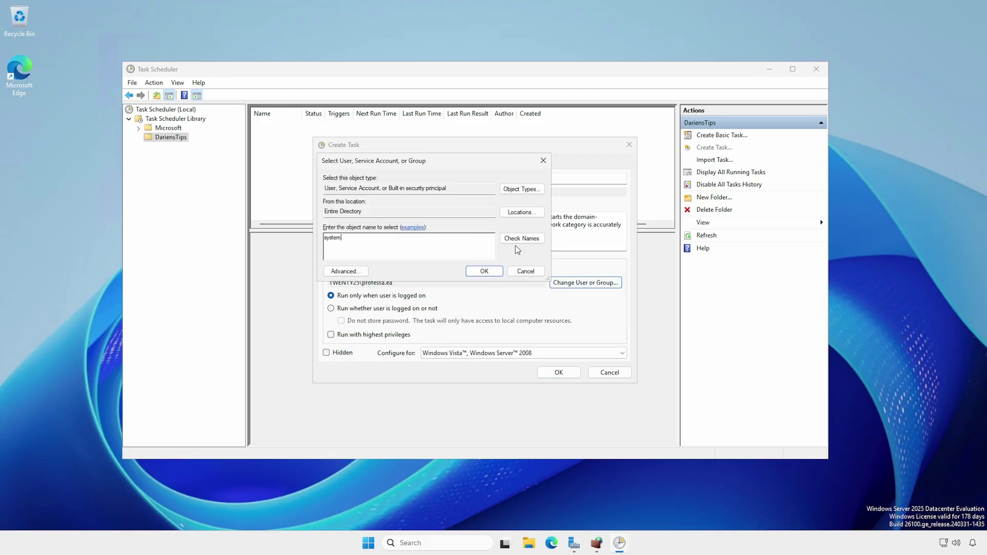
{"action": "left_click", "coordinate": [517, 236]}
{"action": "left_click", "coordinate": [484, 271]}
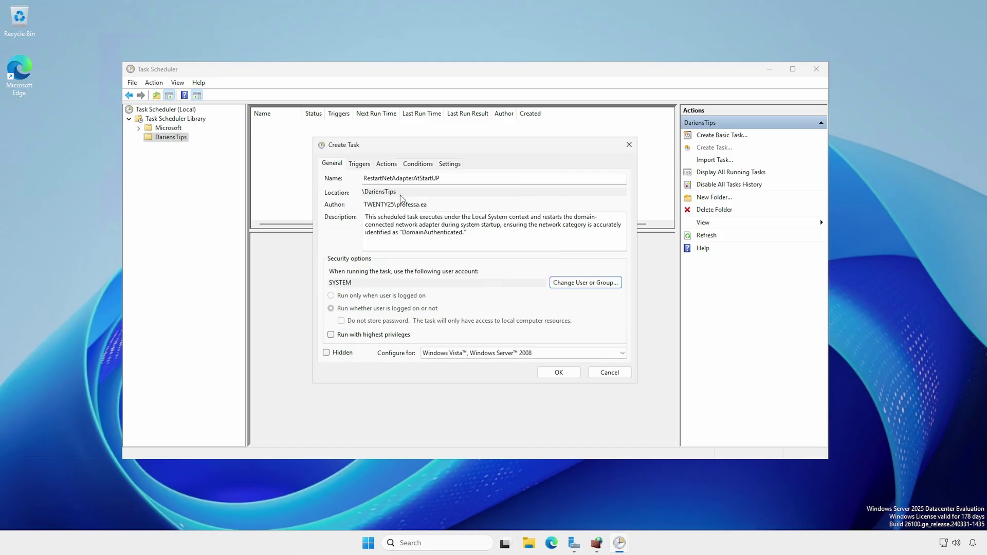
Step: Add a new At startup trigger with no delay to the RestartNetAdapterAtStartUP task
{"action": "left_click", "coordinate": [364, 166]}
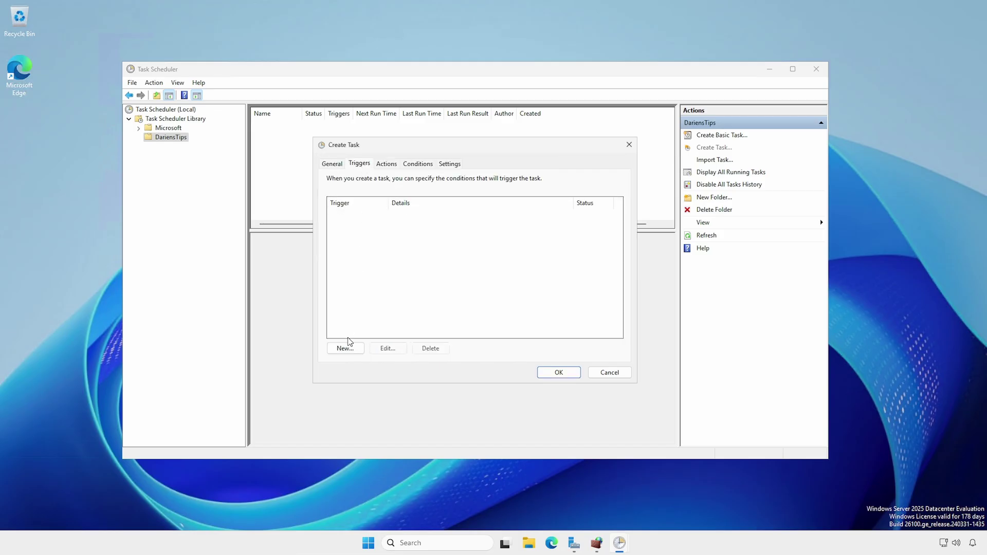
{"action": "left_click", "coordinate": [346, 349]}
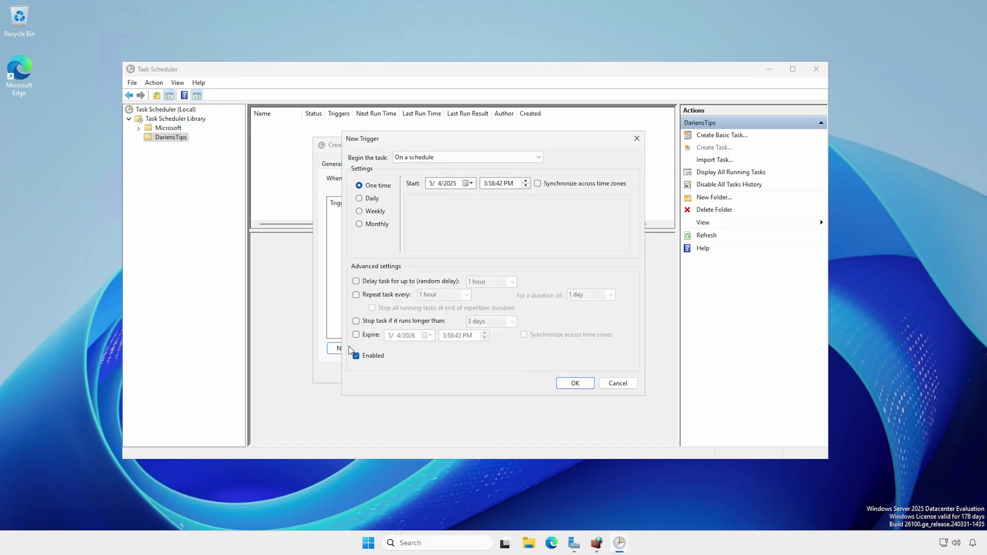
{"action": "left_click", "coordinate": [419, 159]}
{"action": "left_click", "coordinate": [411, 185]}
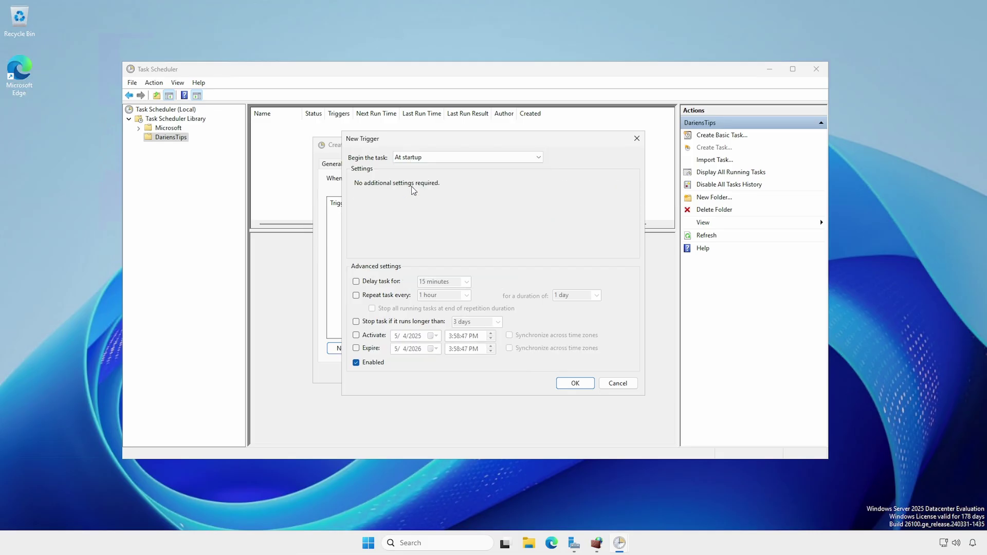
{"action": "left_click", "coordinate": [356, 281]}
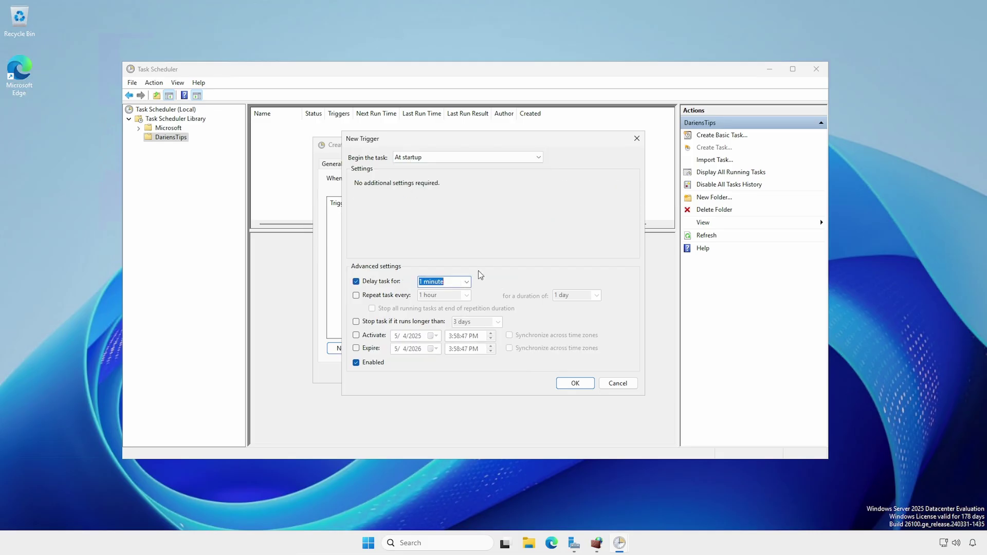
{"action": "left_click", "coordinate": [355, 281]}
{"action": "left_click", "coordinate": [575, 383]}
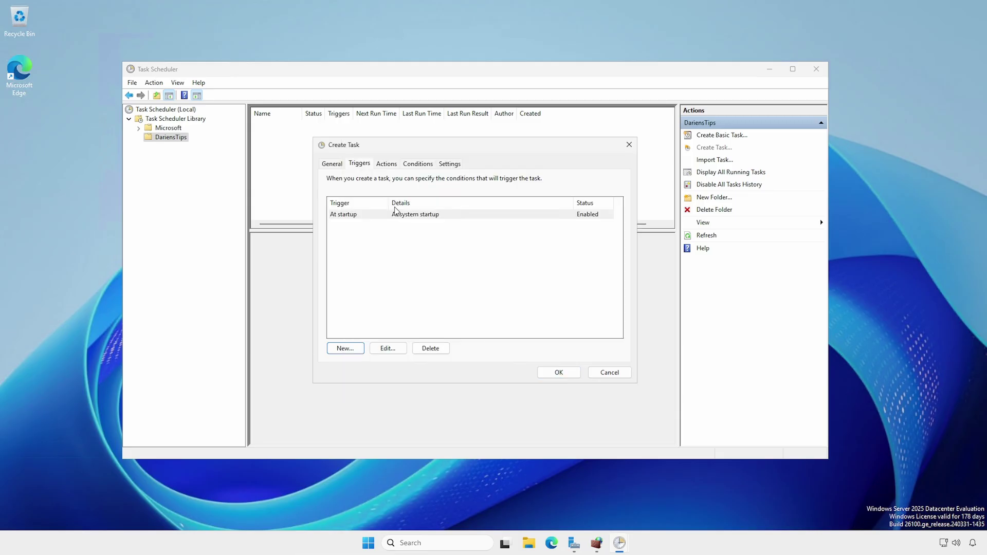
Step: Add an action that starts powershell.exe with arguments running startnetworkadapter.ps1
{"action": "left_click", "coordinate": [387, 163]}
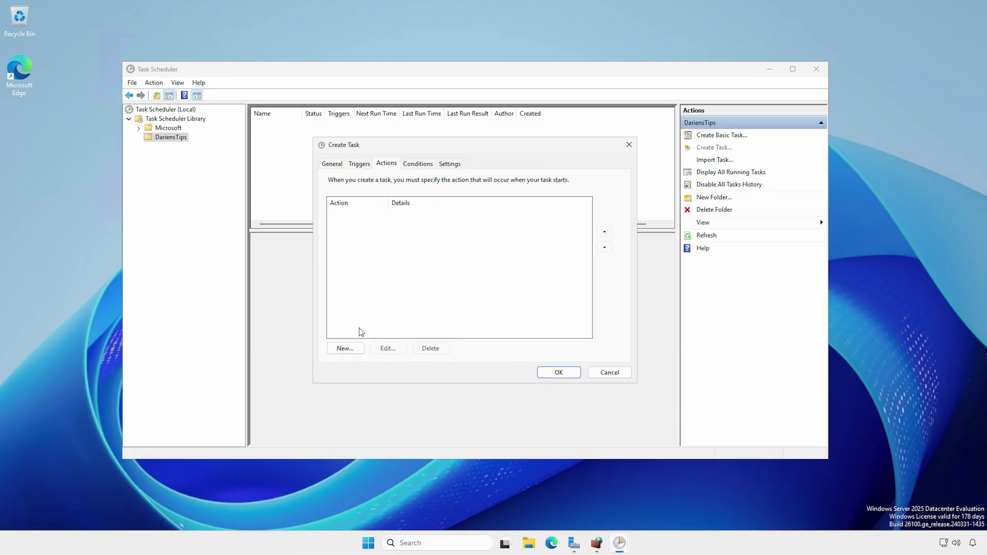
{"action": "left_click", "coordinate": [354, 350]}
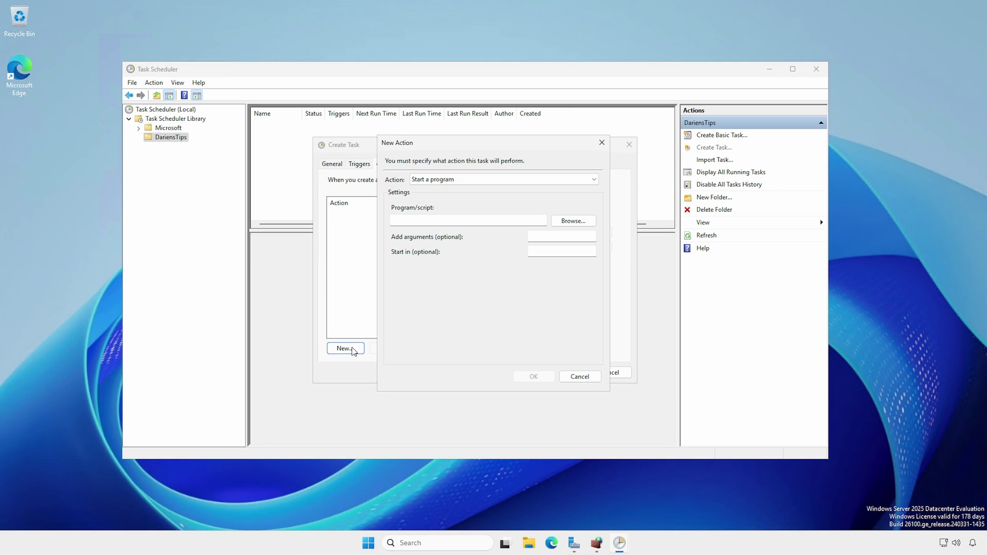
{"action": "left_click", "coordinate": [416, 220]}
{"action": "type", "text": "C:\\Windows\\System32\\WindowsPowerShell\\v1.0\\powershell.exe"}
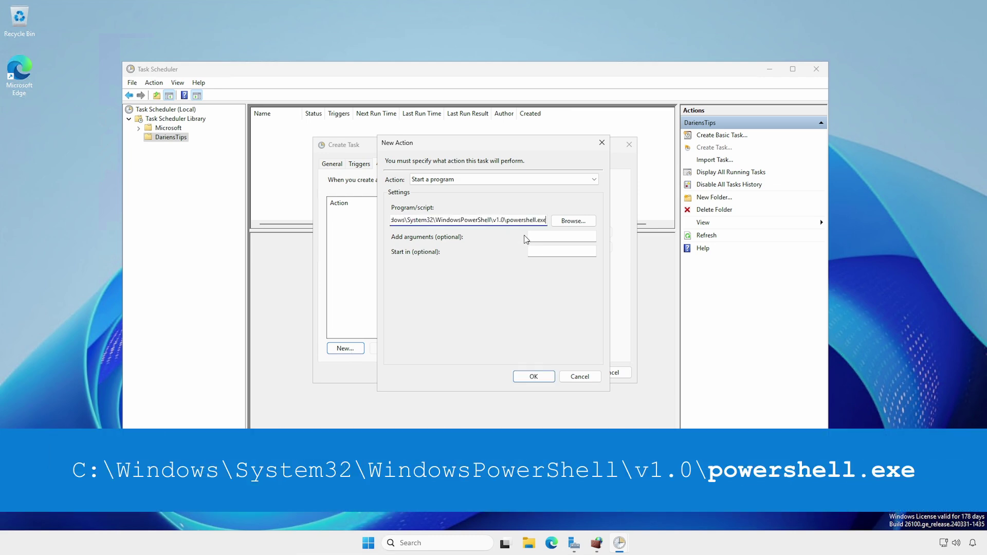
{"action": "left_click", "coordinate": [539, 238]}
{"action": "key", "text": "ctrl+v"}
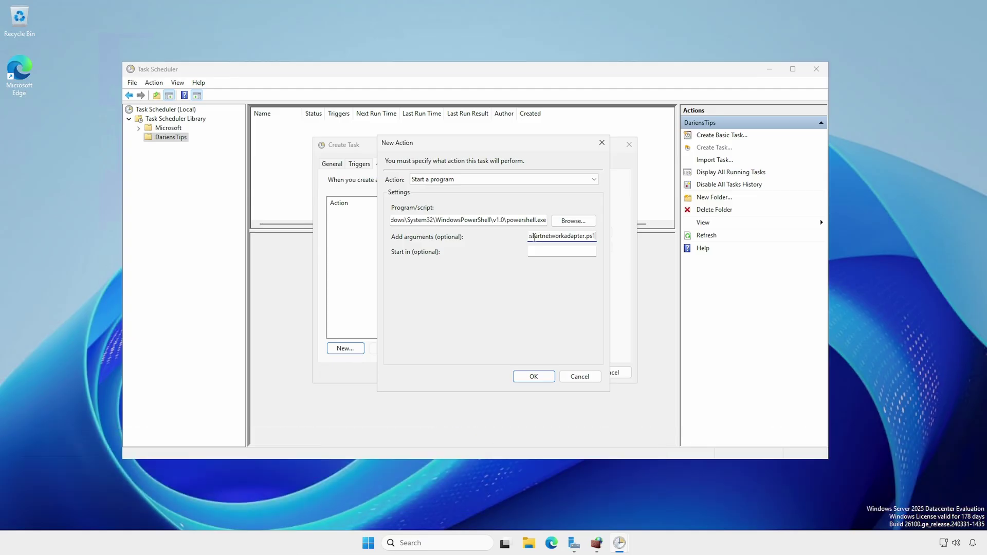
{"action": "left_click", "coordinate": [538, 375]}
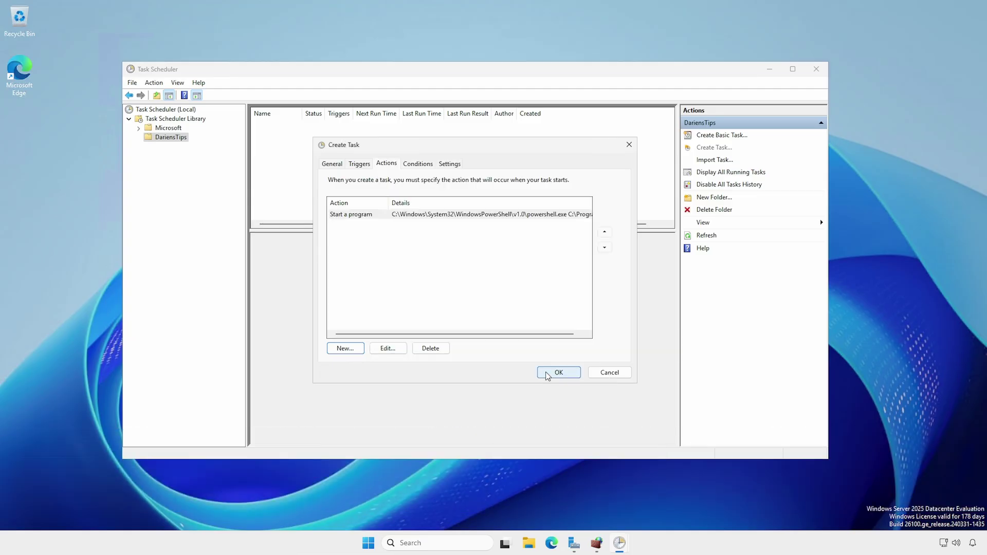
Step: Limit the task's run time to 1 hour and save RestartNetAdapterAtStartUP
{"action": "left_click", "coordinate": [423, 168]}
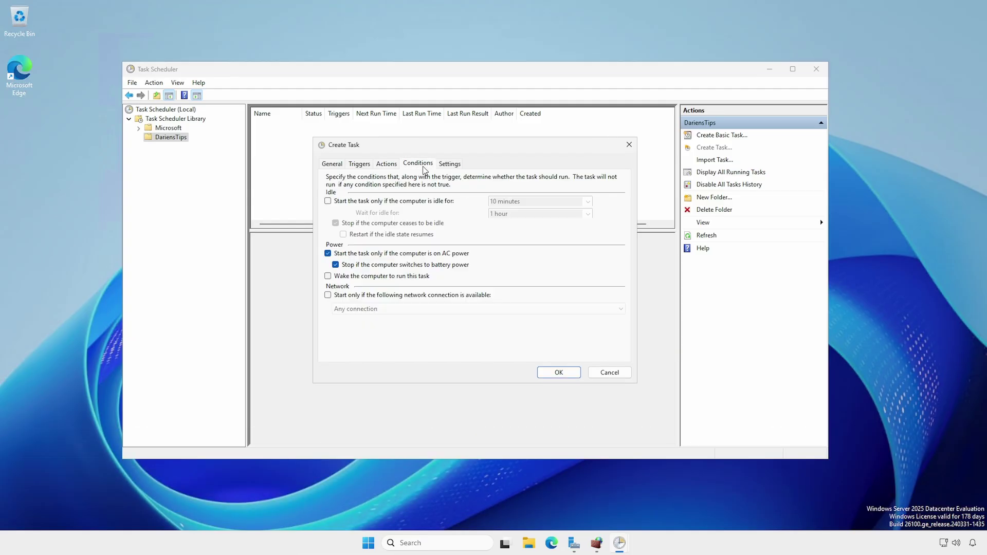
{"action": "left_click", "coordinate": [453, 168]}
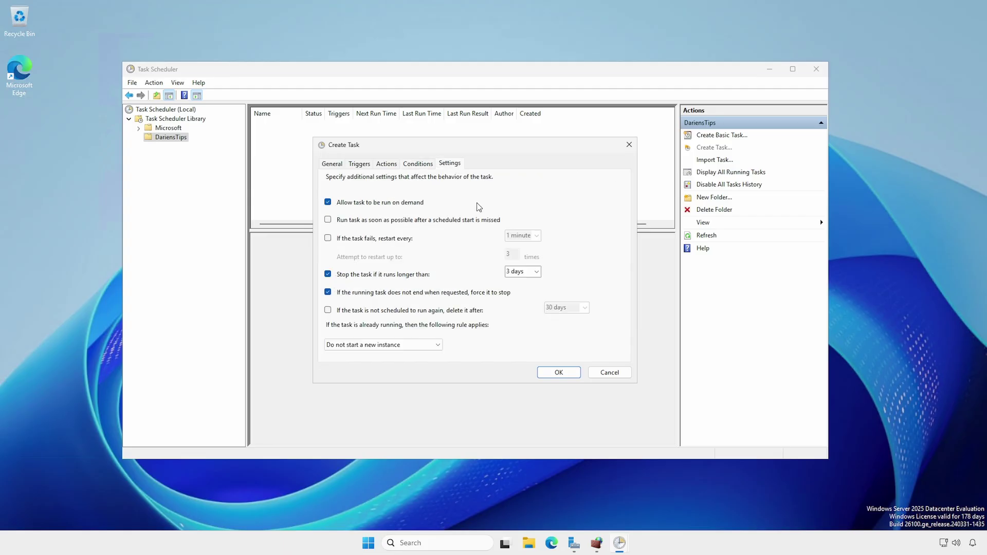
{"action": "left_click", "coordinate": [537, 272]}
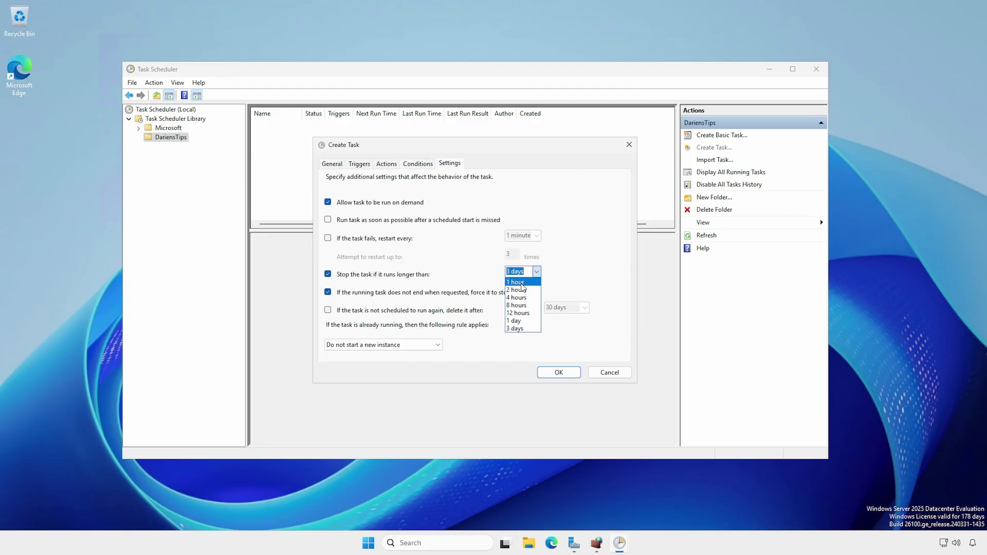
{"action": "left_click", "coordinate": [517, 282]}
{"action": "left_click", "coordinate": [559, 373]}
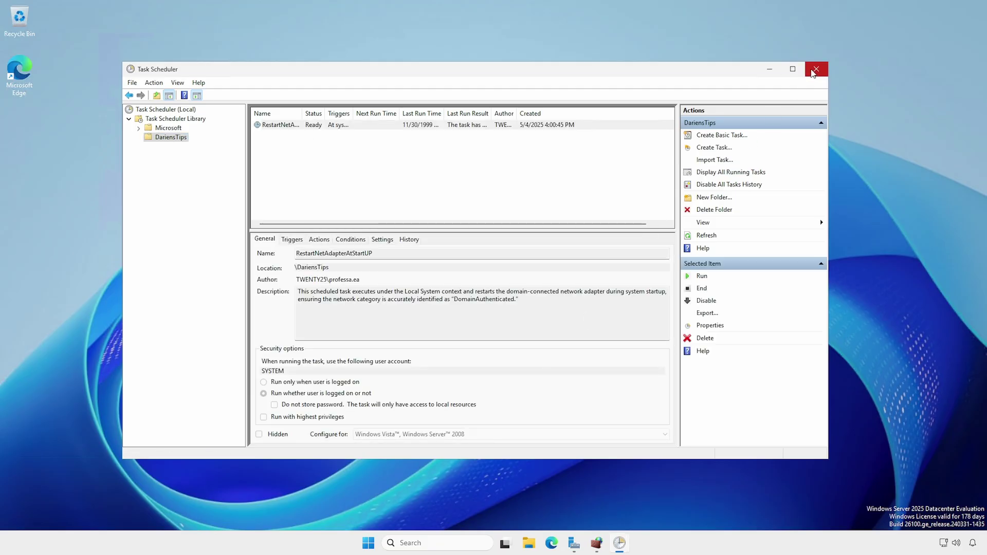
Step: Close Task Scheduler, restart the server, sign back in and open Windows Defender Firewall with Advanced Security
{"action": "left_click", "coordinate": [816, 68]}
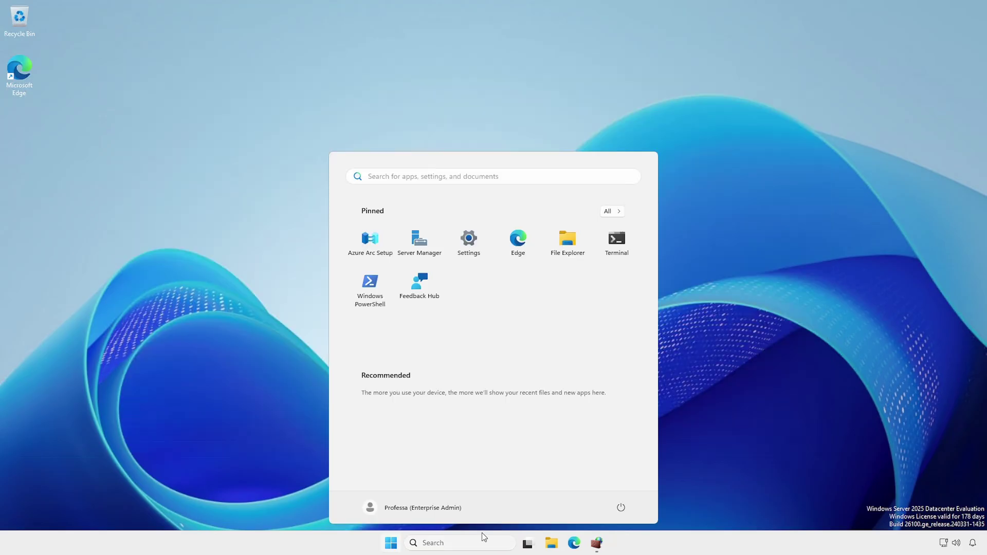
{"action": "left_click", "coordinate": [620, 508]}
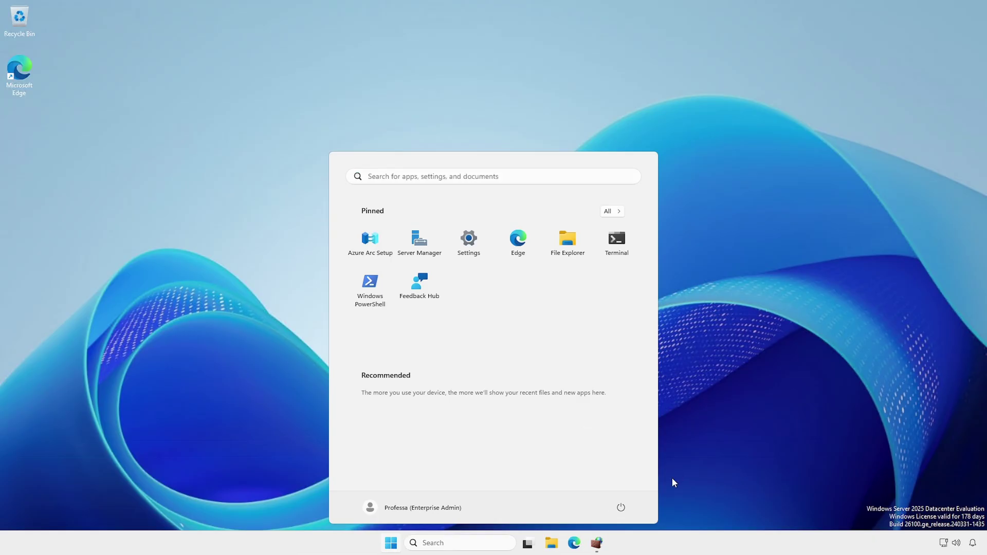
{"action": "left_click", "coordinate": [613, 484]}
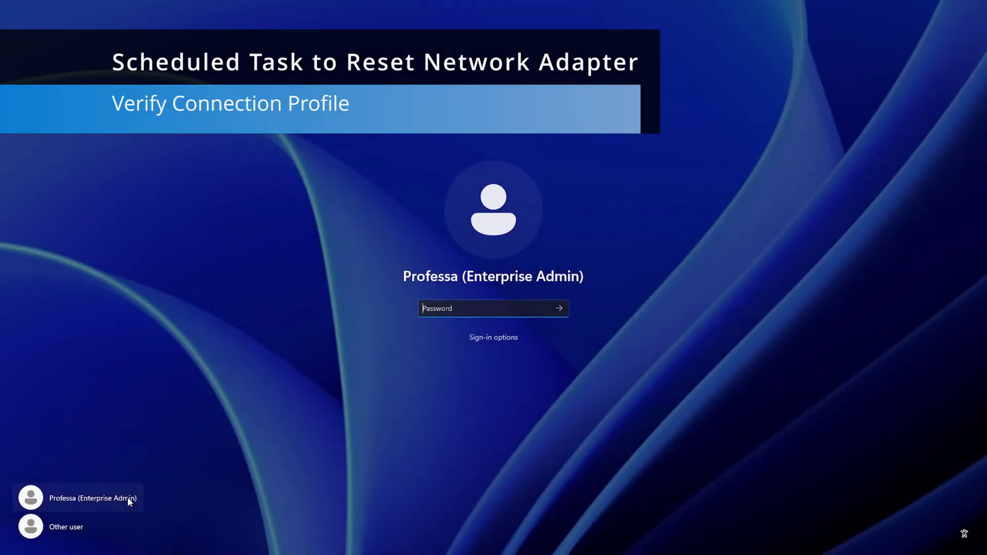
{"action": "key", "text": "Return"}
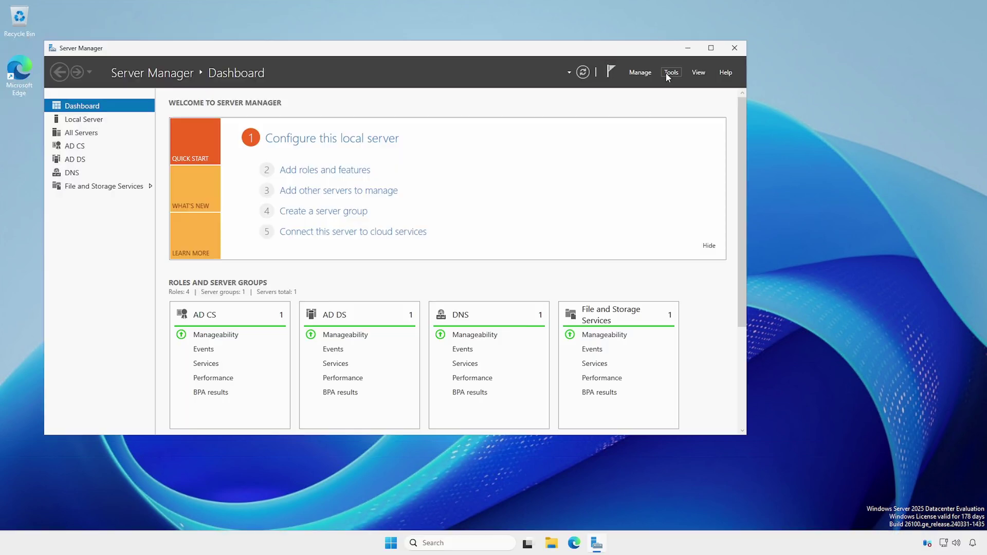
{"action": "left_click", "coordinate": [671, 72]}
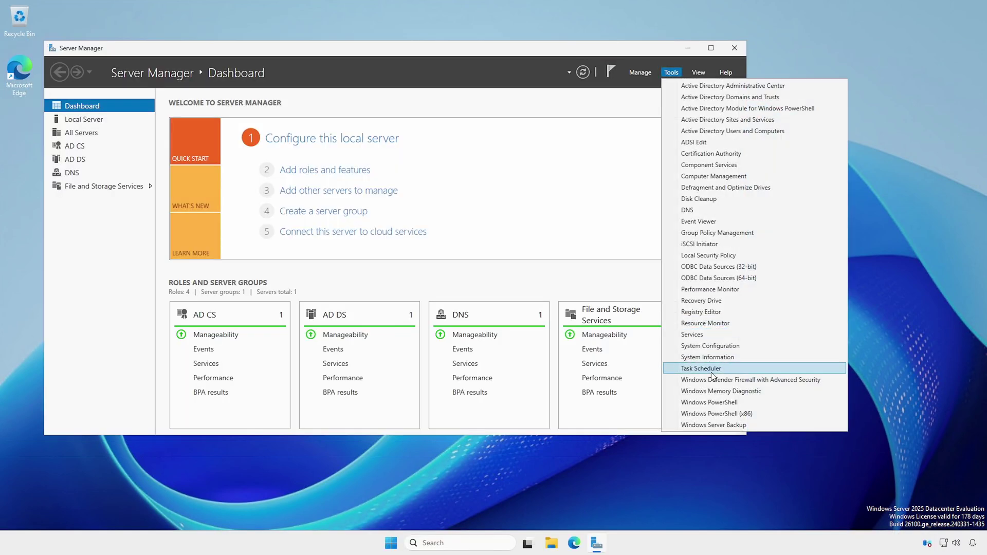
{"action": "left_click", "coordinate": [713, 380]}
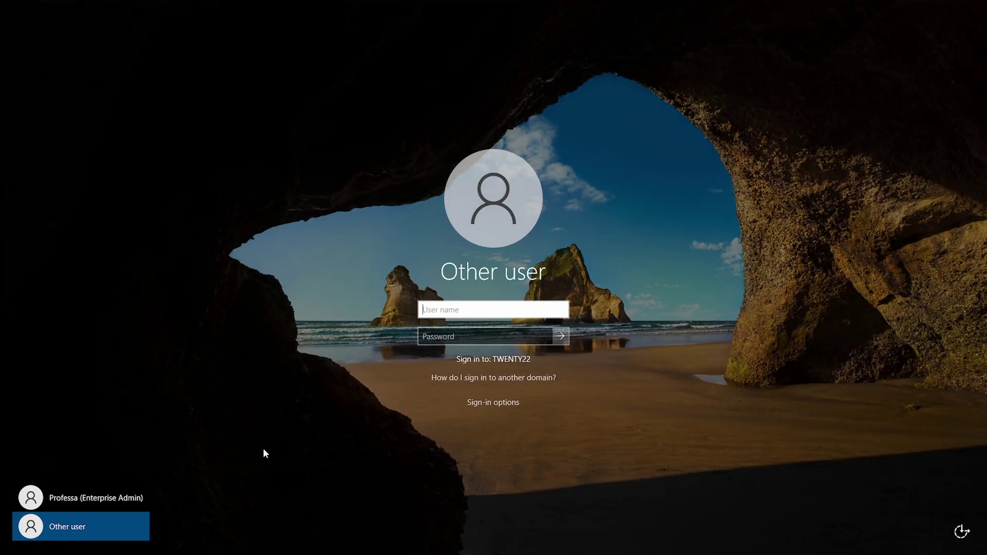
Step: Sign in as the enterprise admin and launch Registry Editor (regedit) as administrator
{"action": "left_click", "coordinate": [91, 504]}
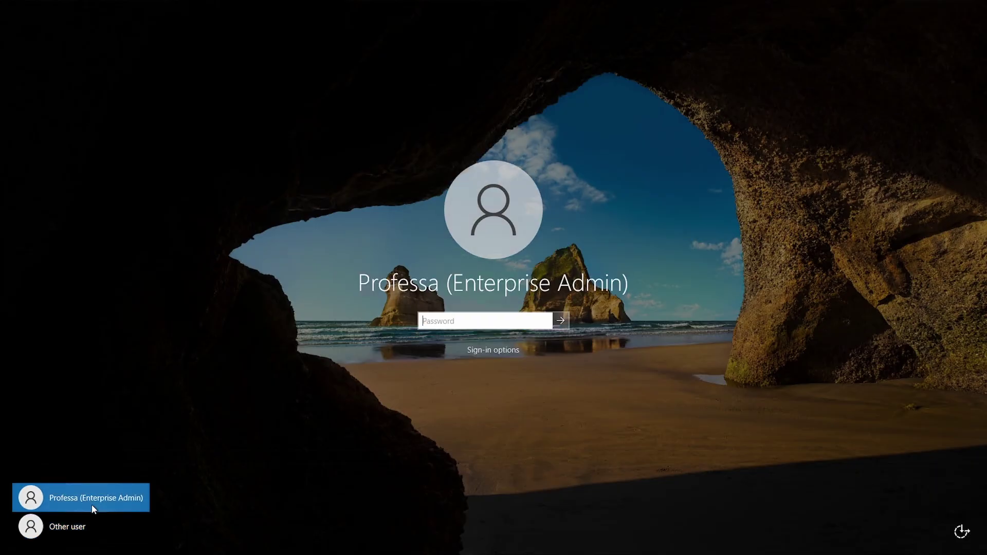
{"action": "key", "text": "Return"}
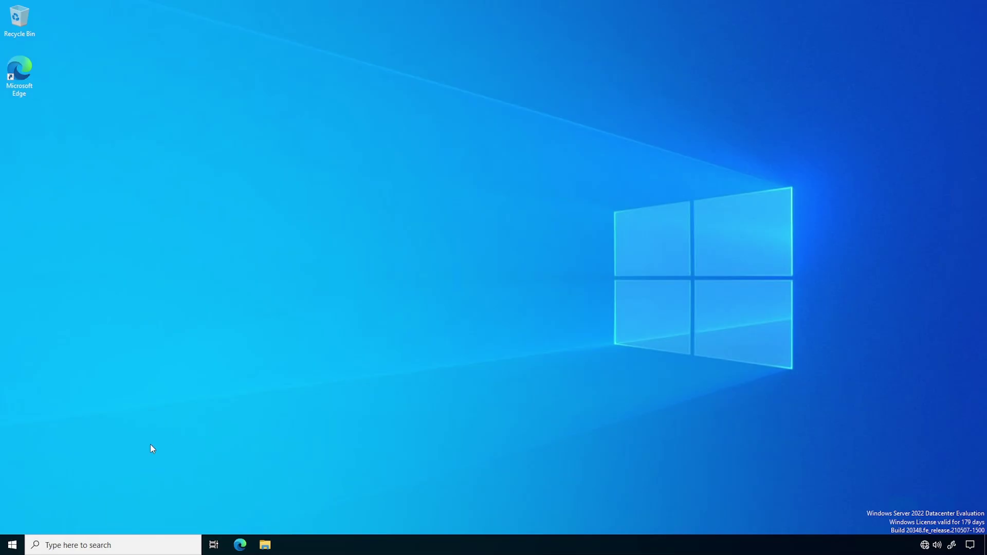
{"action": "left_click", "coordinate": [12, 545]}
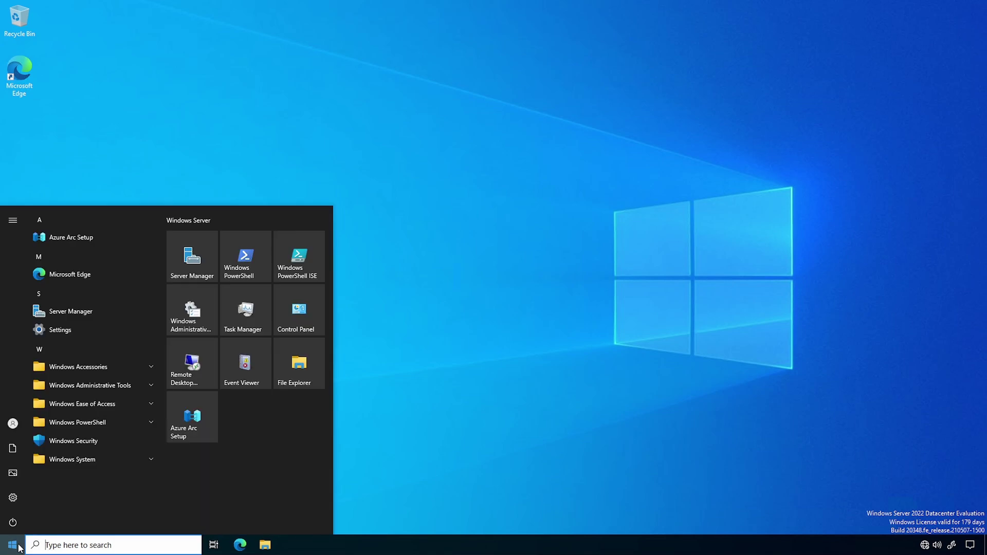
{"action": "type", "text": "regedit"}
{"action": "left_click", "coordinate": [93, 268]}
{"action": "left_click", "coordinate": [440, 339]}
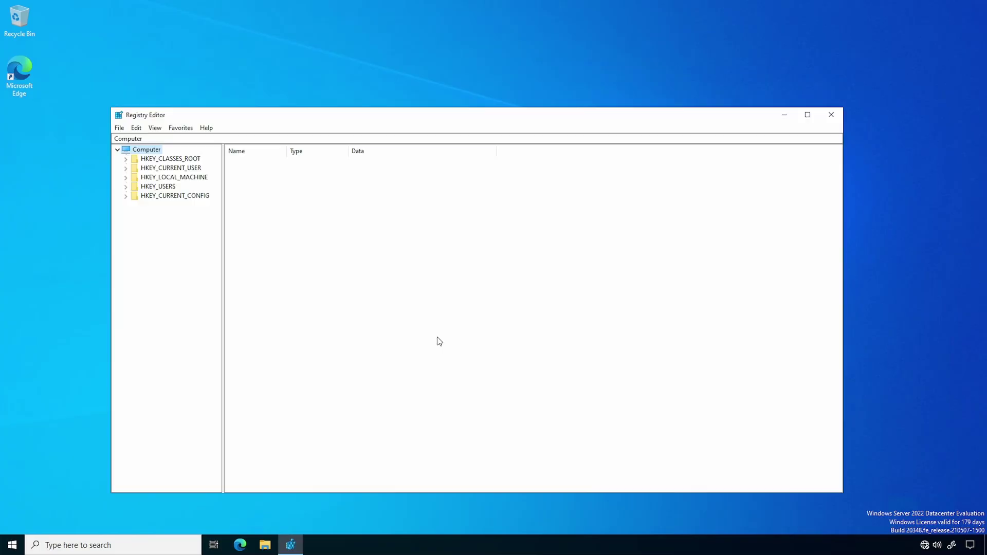
Step: Navigate to HKLM\SYSTEM\CurrentControlSet\Services\NlaSvc
{"action": "key", "text": "Down"}
{"action": "key", "text": "Down"}
{"action": "key", "text": "Down"}
{"action": "key", "text": "Right"}
{"action": "key", "text": "Down"}
{"action": "key", "text": "Down"}
{"action": "key", "text": "Down"}
{"action": "key", "text": "Down"}
{"action": "key", "text": "Down"}
{"action": "key", "text": "Right"}
{"action": "key", "text": "Down"}
{"action": "key", "text": "Down"}
{"action": "key", "text": "Down"}
{"action": "key", "text": "Down"}
{"action": "key", "text": "Right"}
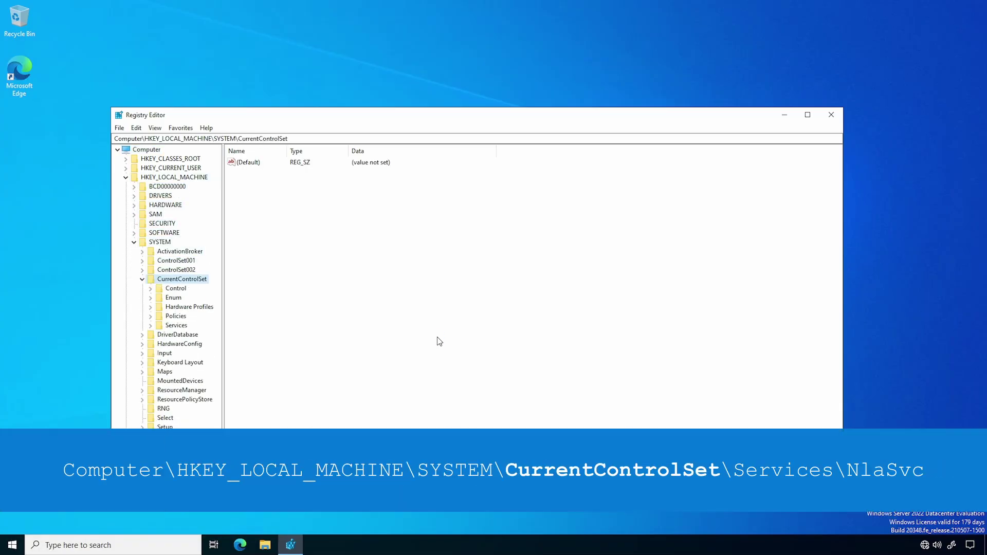
{"action": "key", "text": "Down"}
{"action": "key", "text": "Down"}
{"action": "key", "text": "Down"}
{"action": "key", "text": "Down"}
{"action": "key", "text": "Down"}
{"action": "key", "text": "Right"}
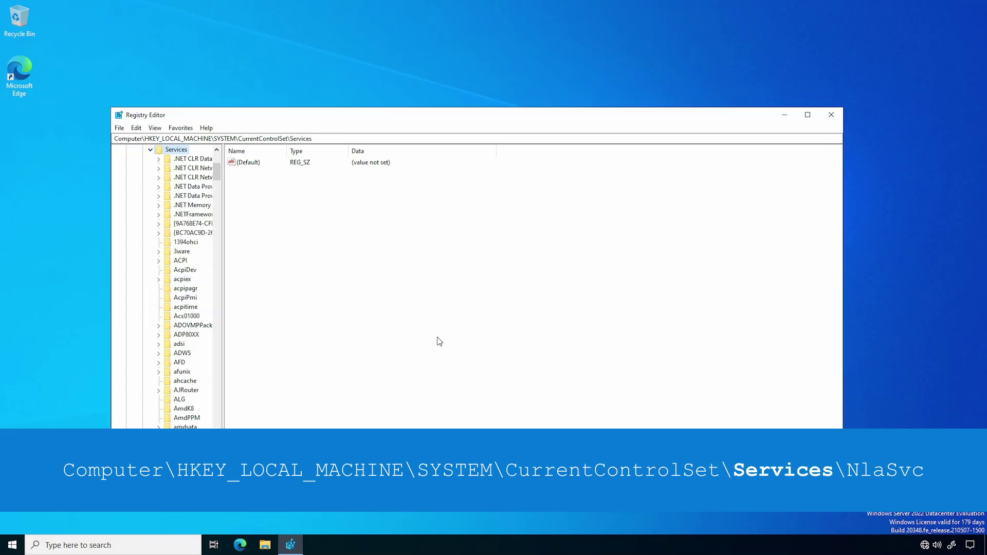
{"action": "type", "text": "nlasvc"}
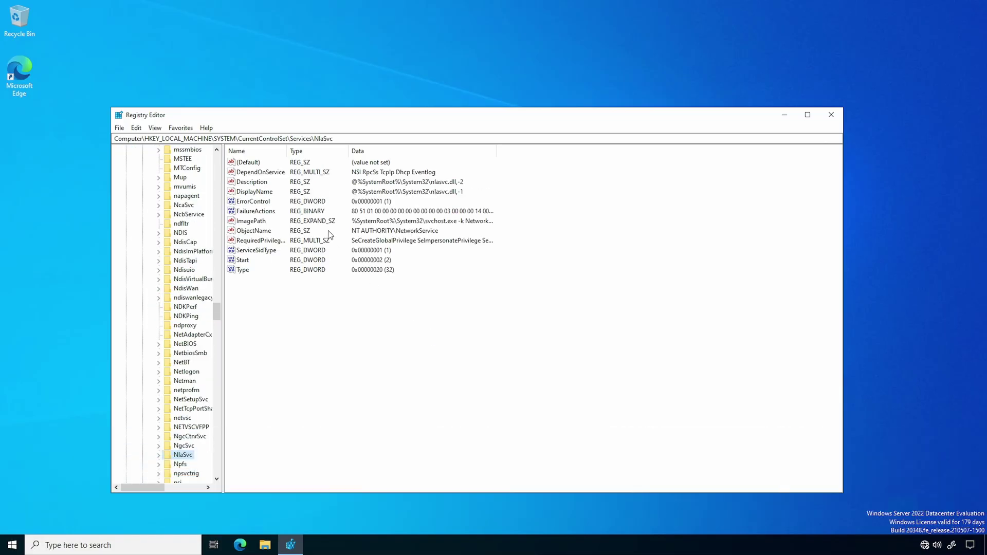
Step: Add DNS on a new line in NlaSvc's DependOnService value and close Registry Editor
{"action": "double_click", "coordinate": [273, 172]}
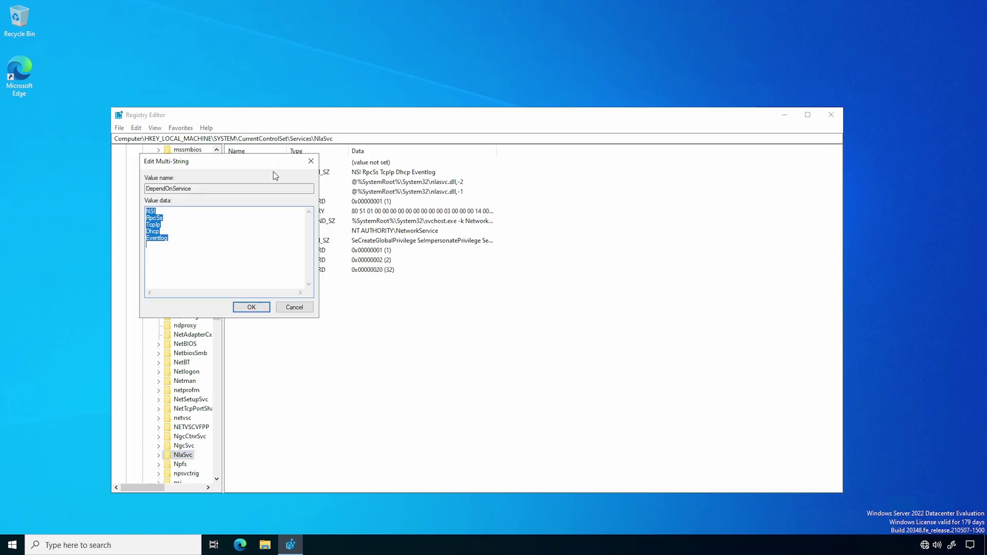
{"action": "left_click", "coordinate": [186, 245]}
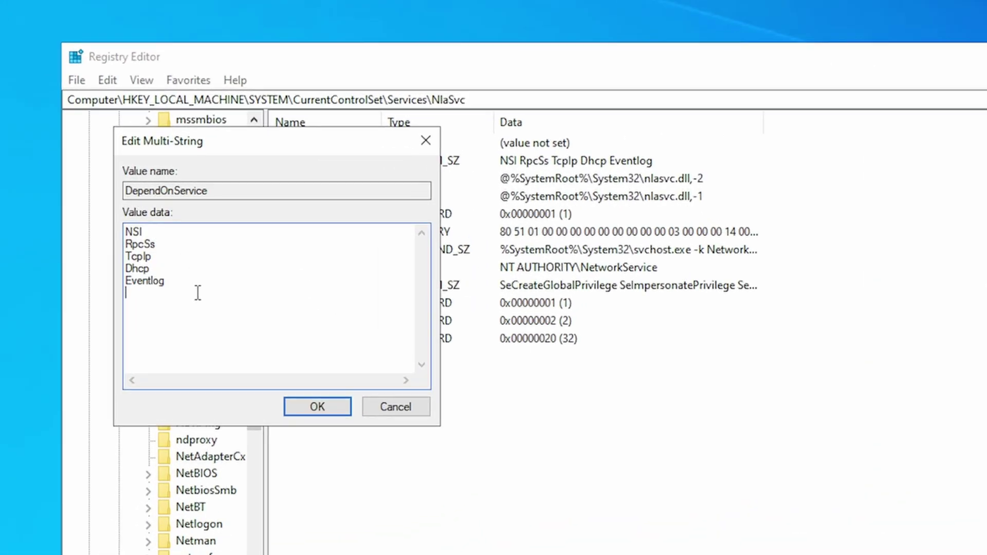
{"action": "type", "text": "DNS"}
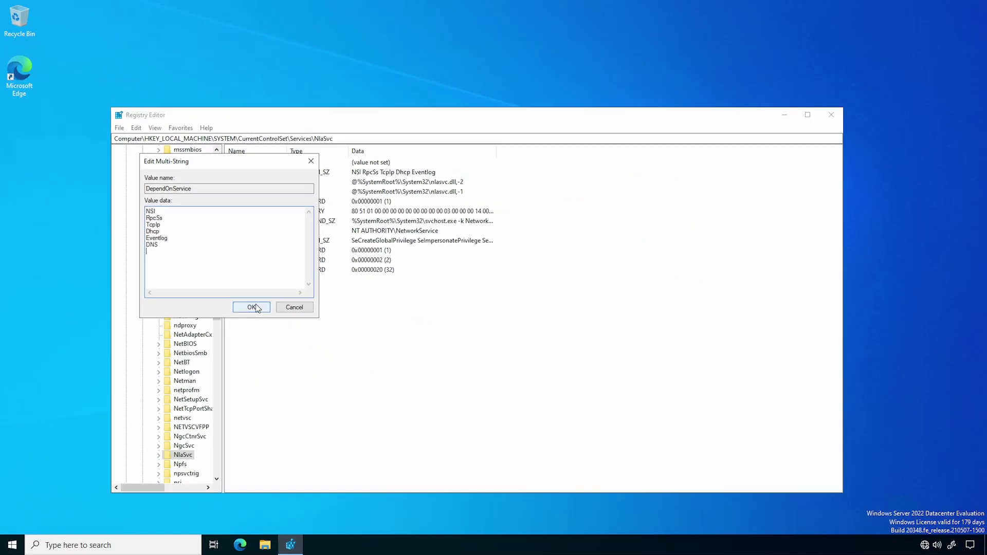
{"action": "left_click", "coordinate": [332, 428]}
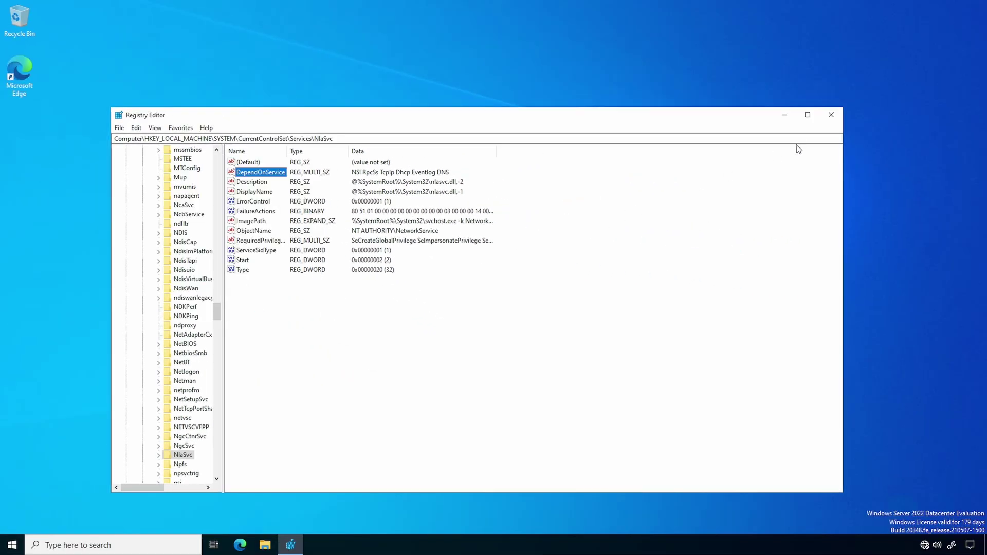
{"action": "left_click", "coordinate": [834, 117]}
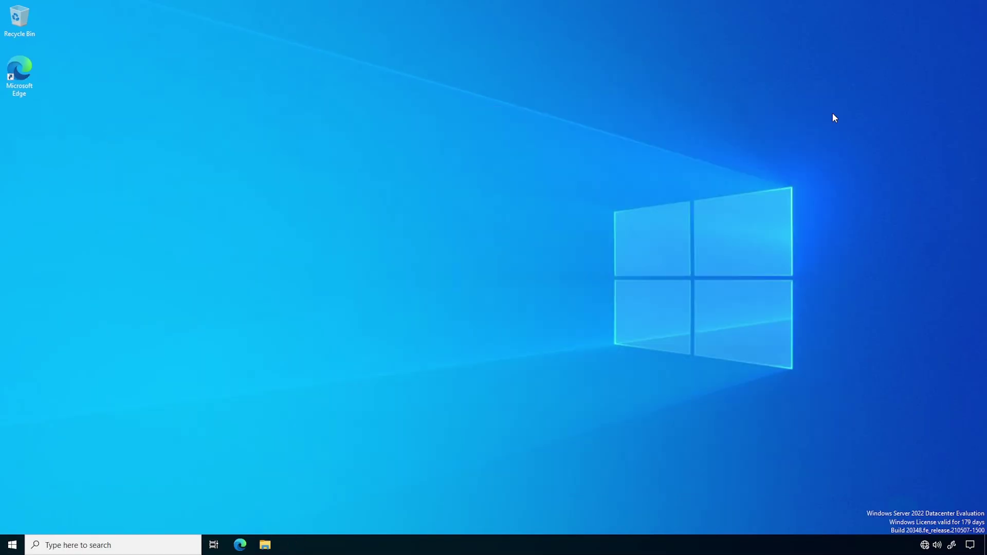
Step: Restart the server from the Start button's power-user menu
{"action": "right_click", "coordinate": [15, 547]}
{"action": "mouse_move", "coordinate": [129, 514]}
{"action": "left_click", "coordinate": [181, 508]}
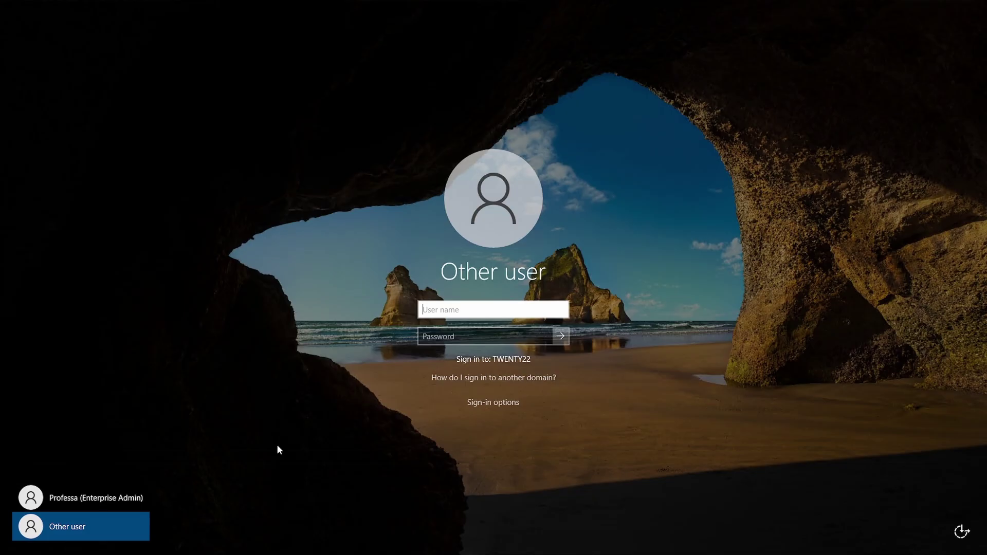
Step: Sign back in as the enterprise admin and open Windows Defender Firewall with Advanced Security
{"action": "left_click", "coordinate": [93, 505]}
{"action": "type", "text": "••"}
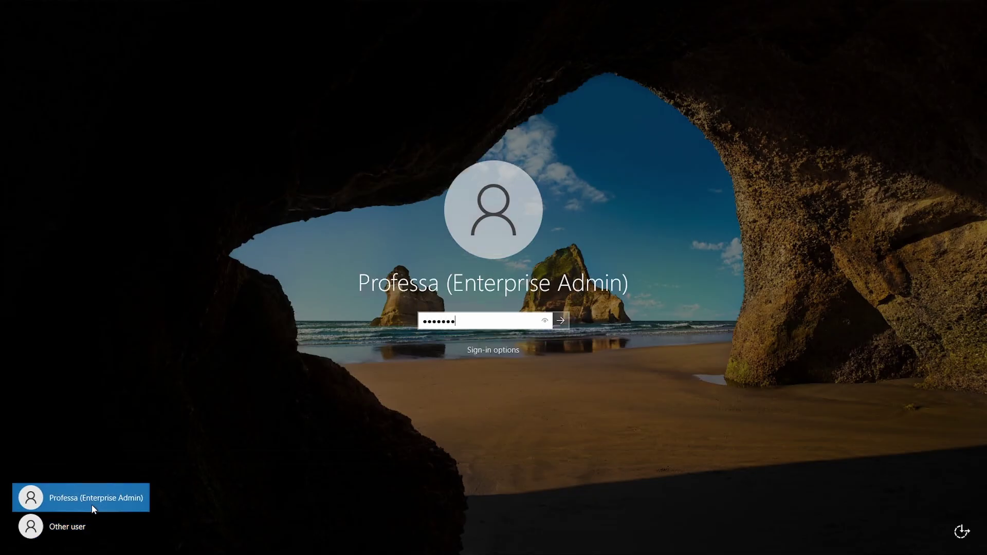
{"action": "type", "text": "•••••"}
{"action": "key", "text": "Return"}
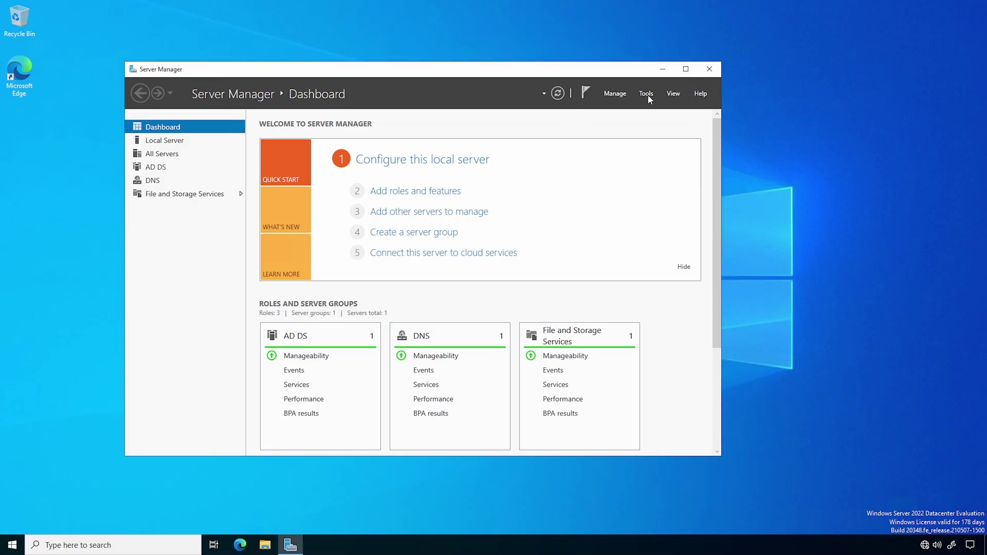
{"action": "left_click", "coordinate": [648, 94]}
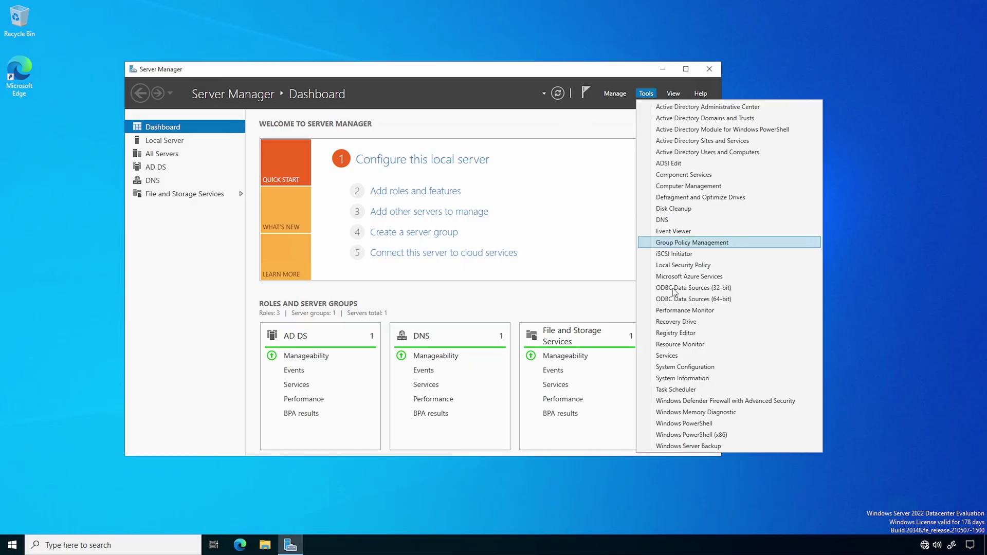
{"action": "left_click", "coordinate": [684, 400]}
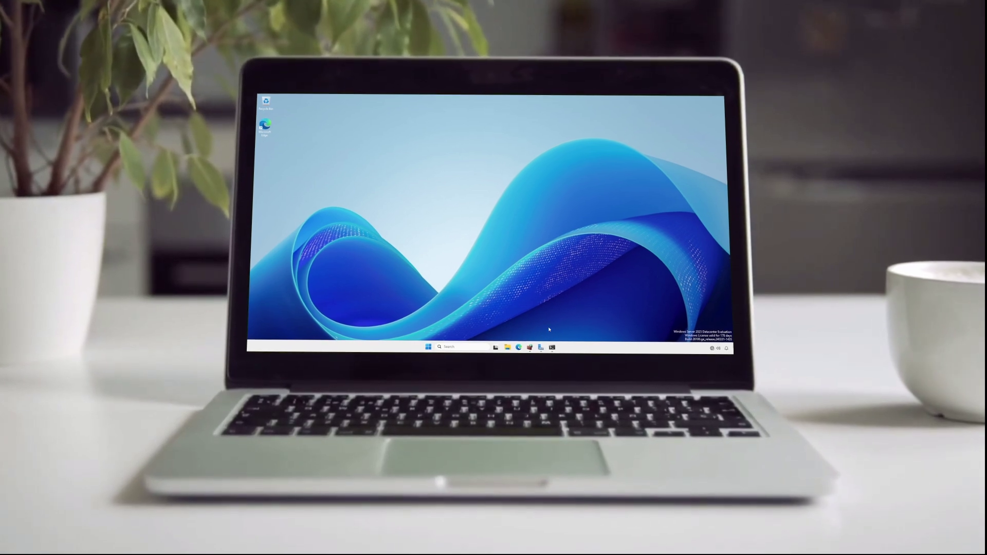
Step: Open the firewall console, view Inbound Rules, then return to the overview showing Domain Profile active
{"action": "left_click", "coordinate": [533, 349]}
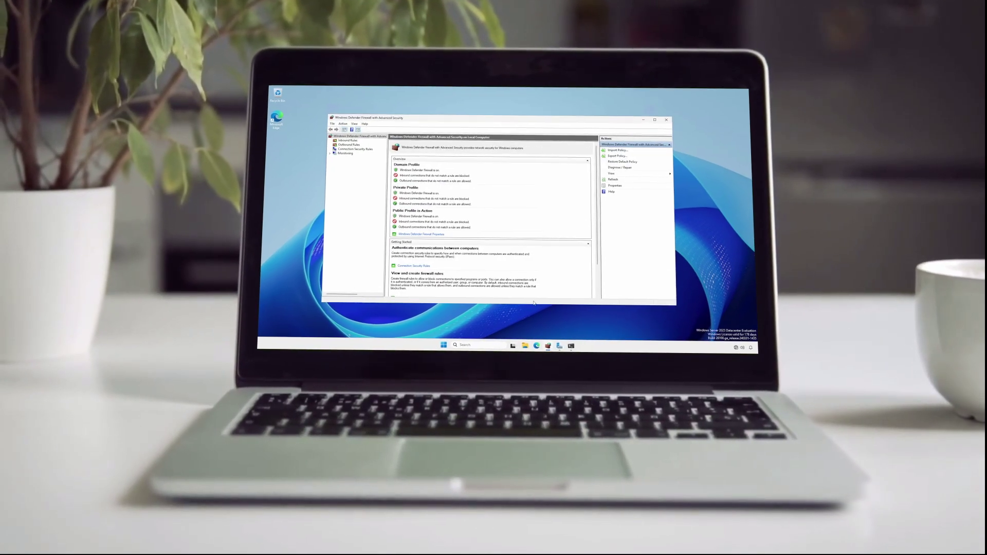
{"action": "left_click", "coordinate": [352, 138]}
{"action": "left_click", "coordinate": [358, 128]}
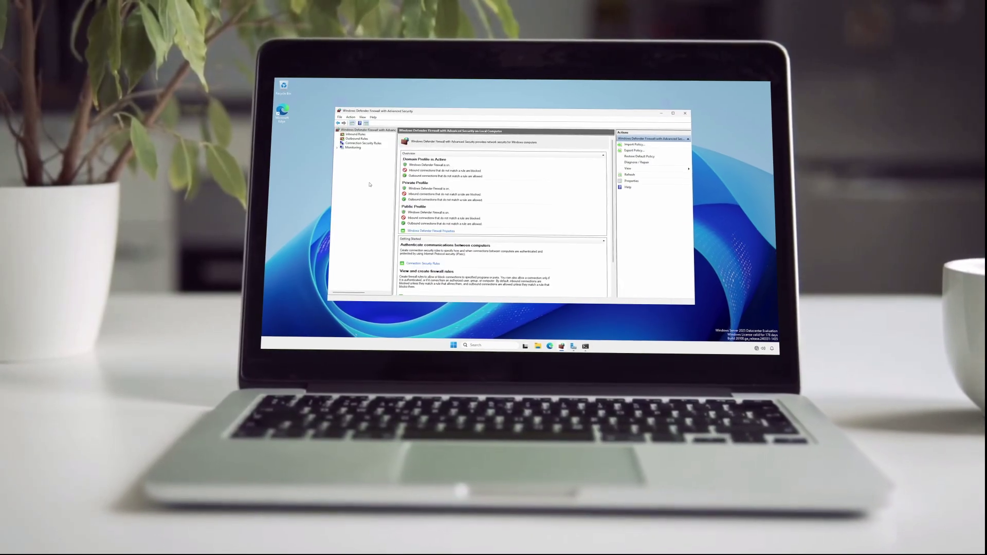